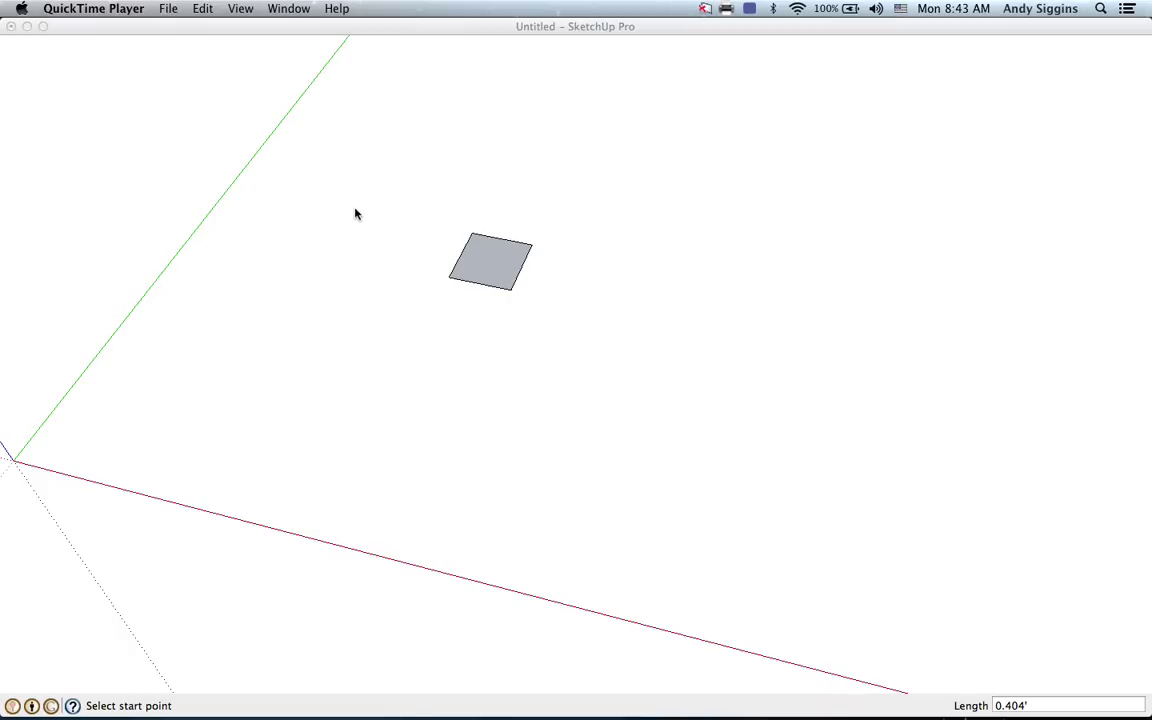
- Cancel the unfinished line and select the grey square
click(353, 199)
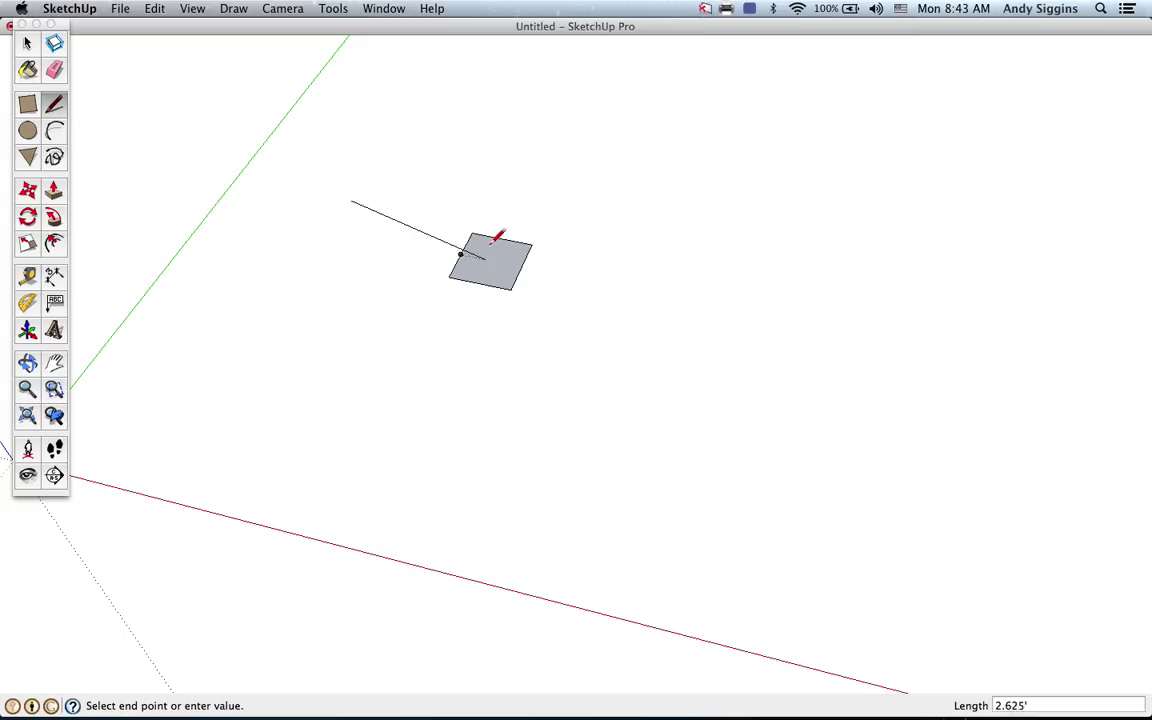
key(Escape)
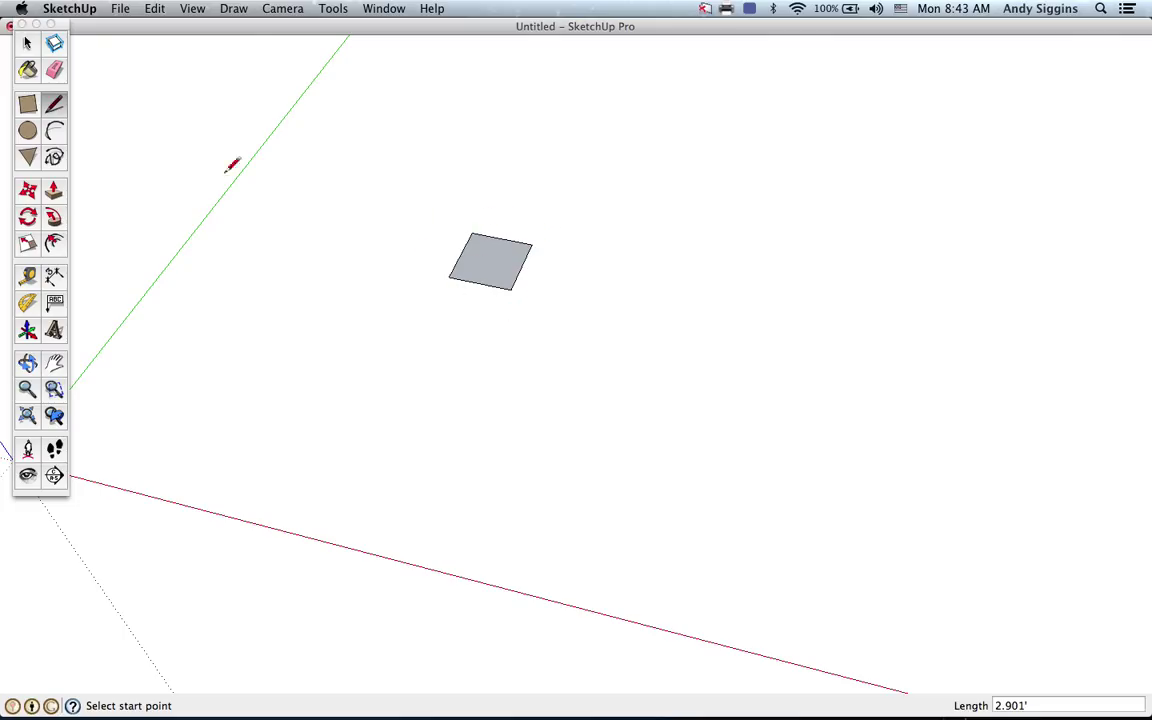
click(26, 43)
click(499, 268)
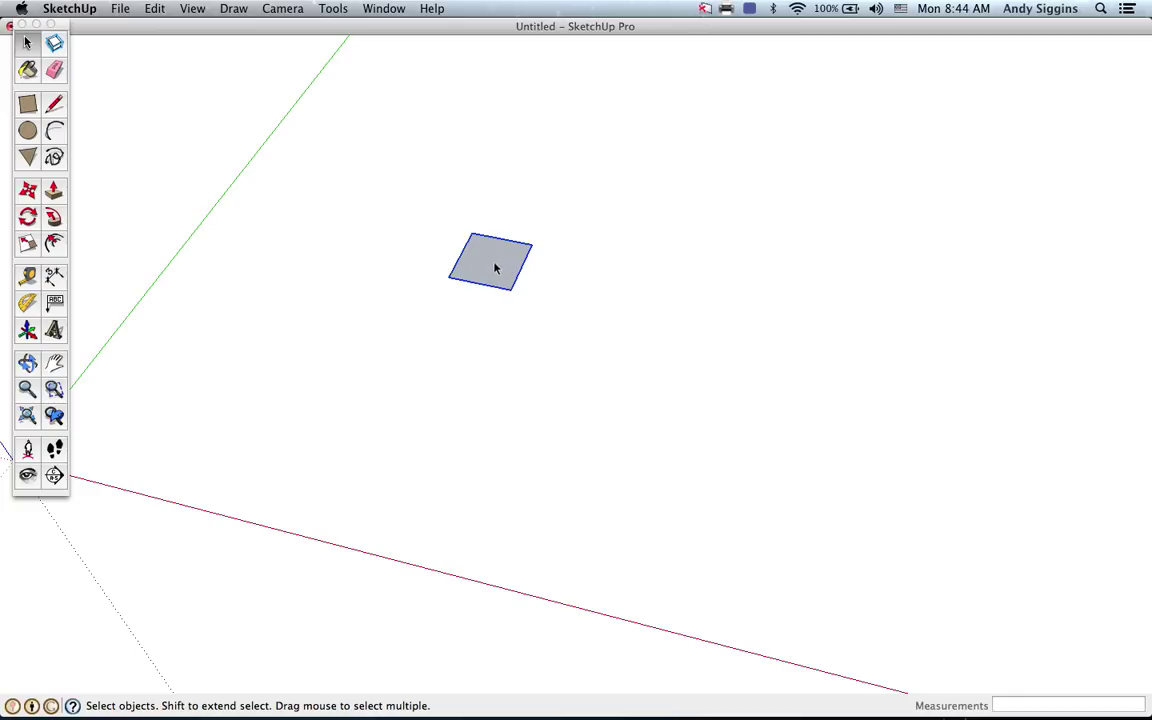
- Explode the square component into loose geometry
drag(577, 349, 387, 195)
right_click(506, 260)
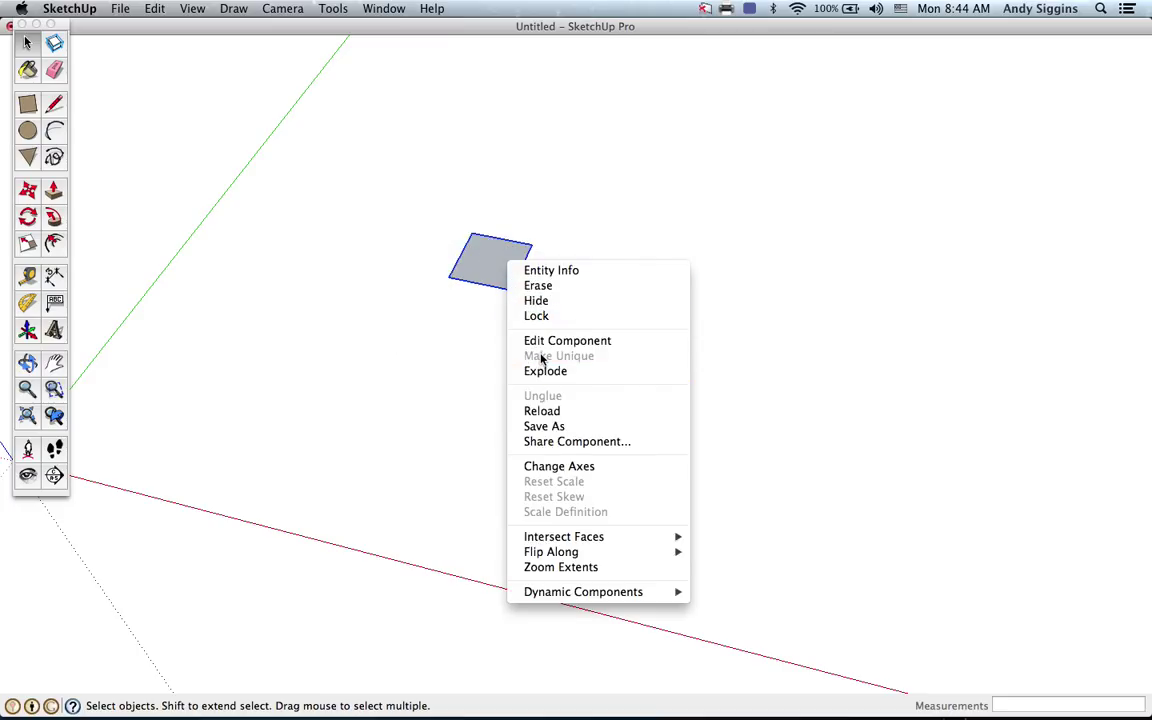
click(446, 374)
right_click(501, 277)
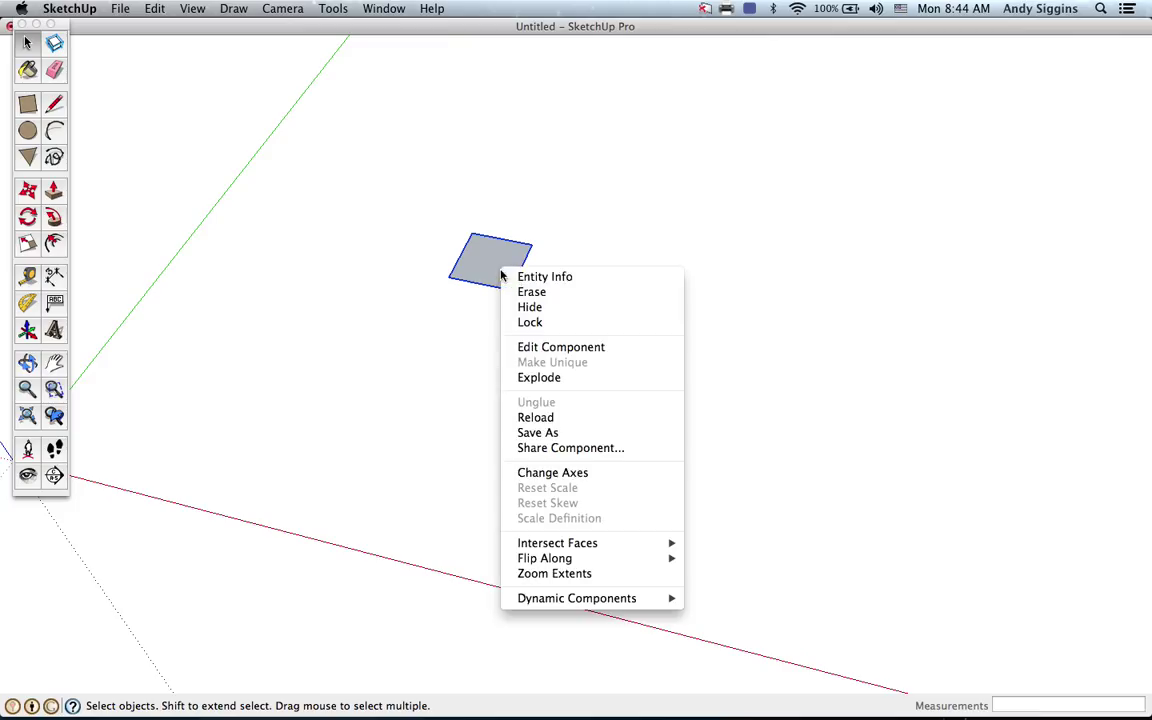
click(530, 377)
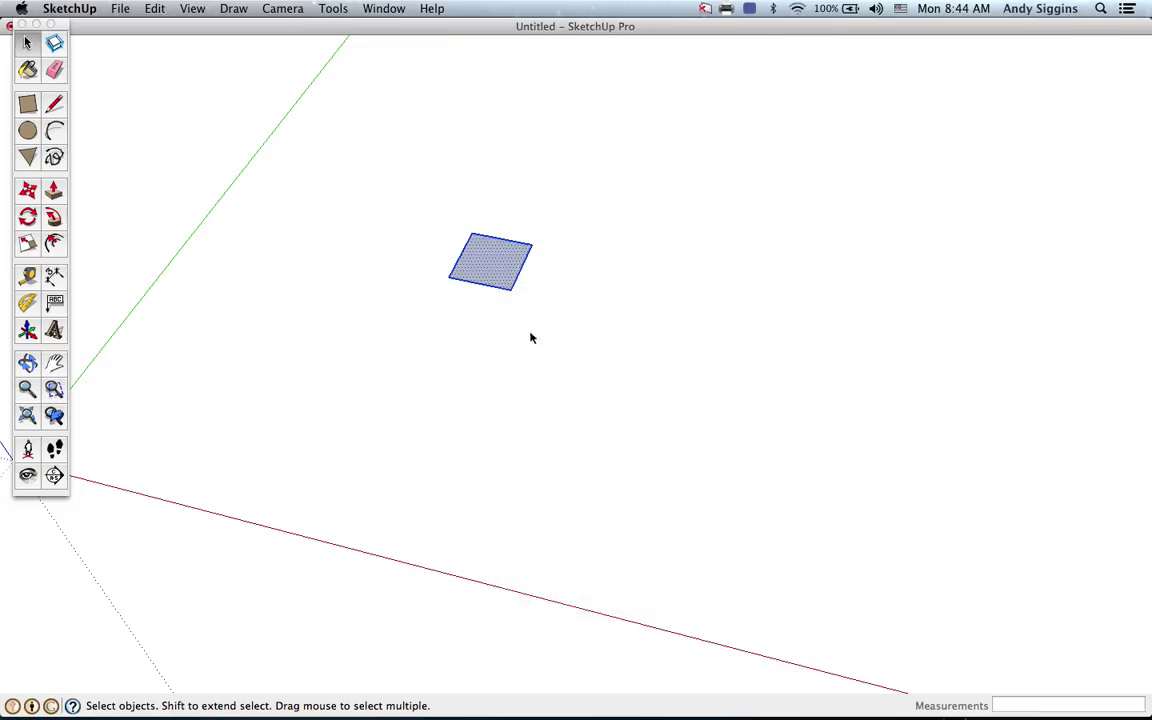
- Make the square's face and edges into a group
drag(402, 199, 594, 363)
right_click(491, 258)
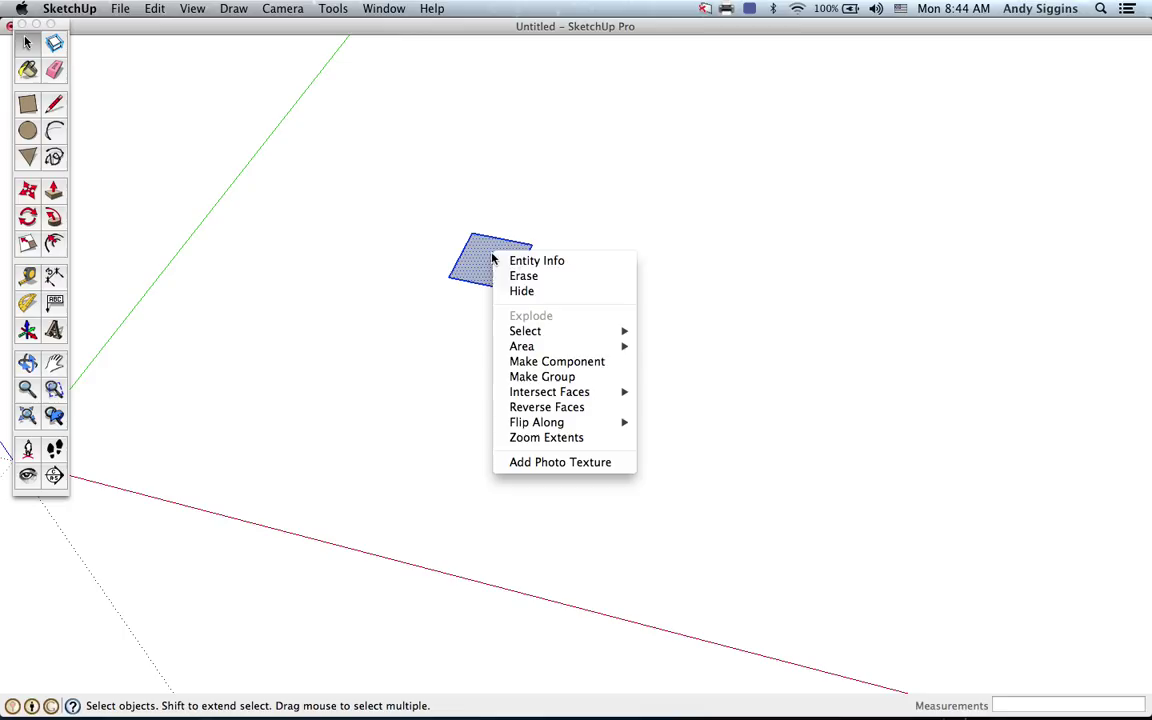
click(517, 378)
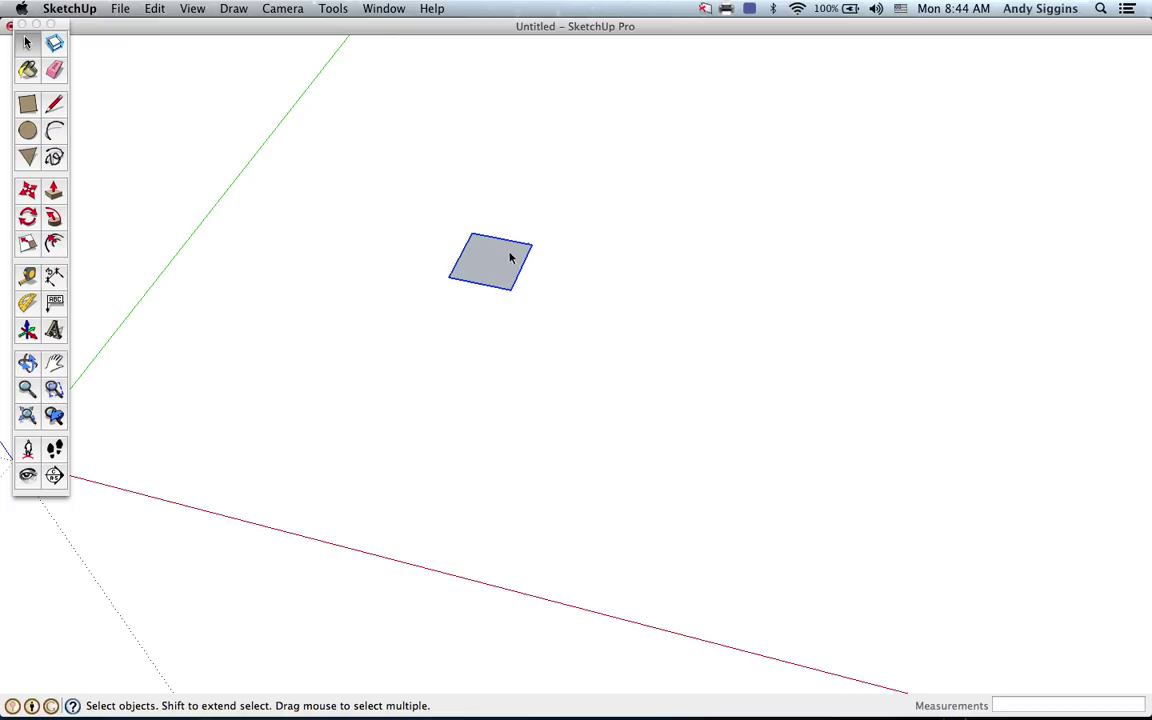
- Nudge the square group slightly to the left
click(27, 189)
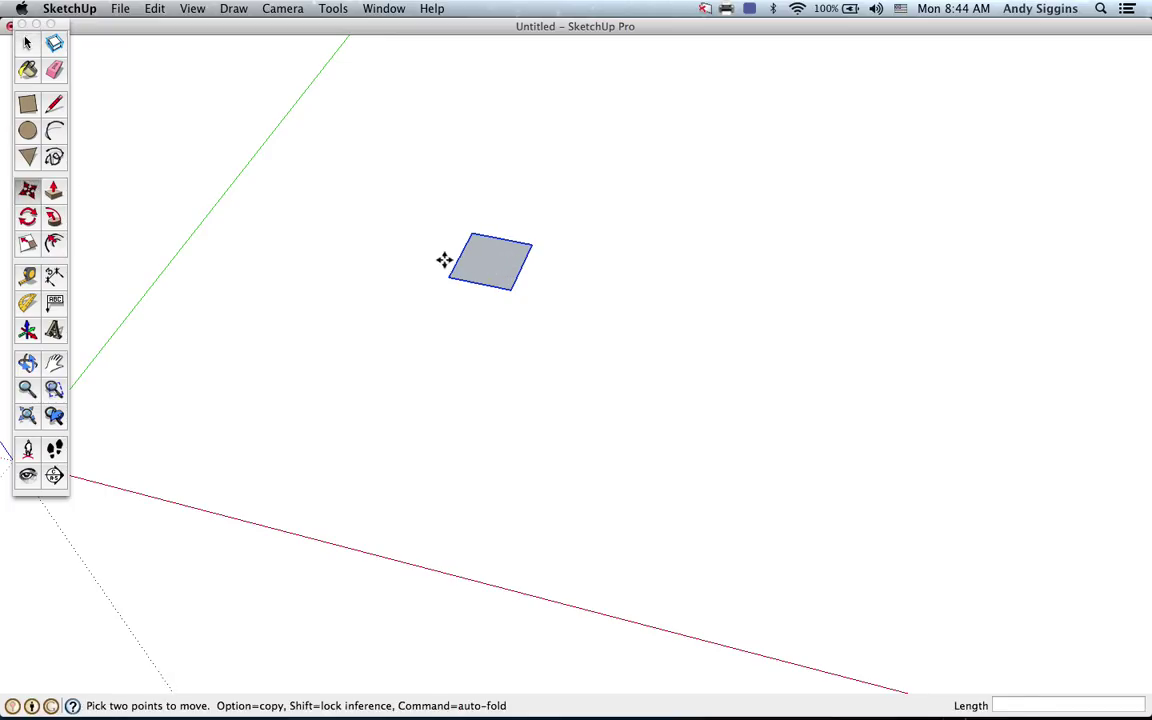
click(455, 260)
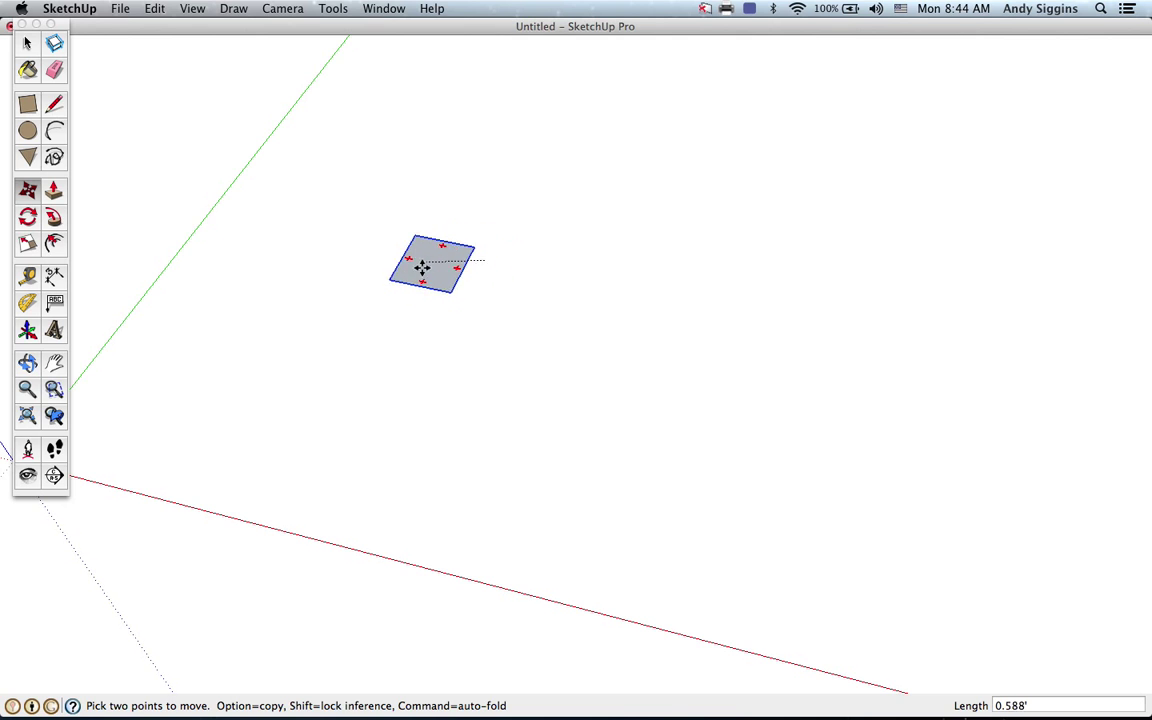
click(462, 265)
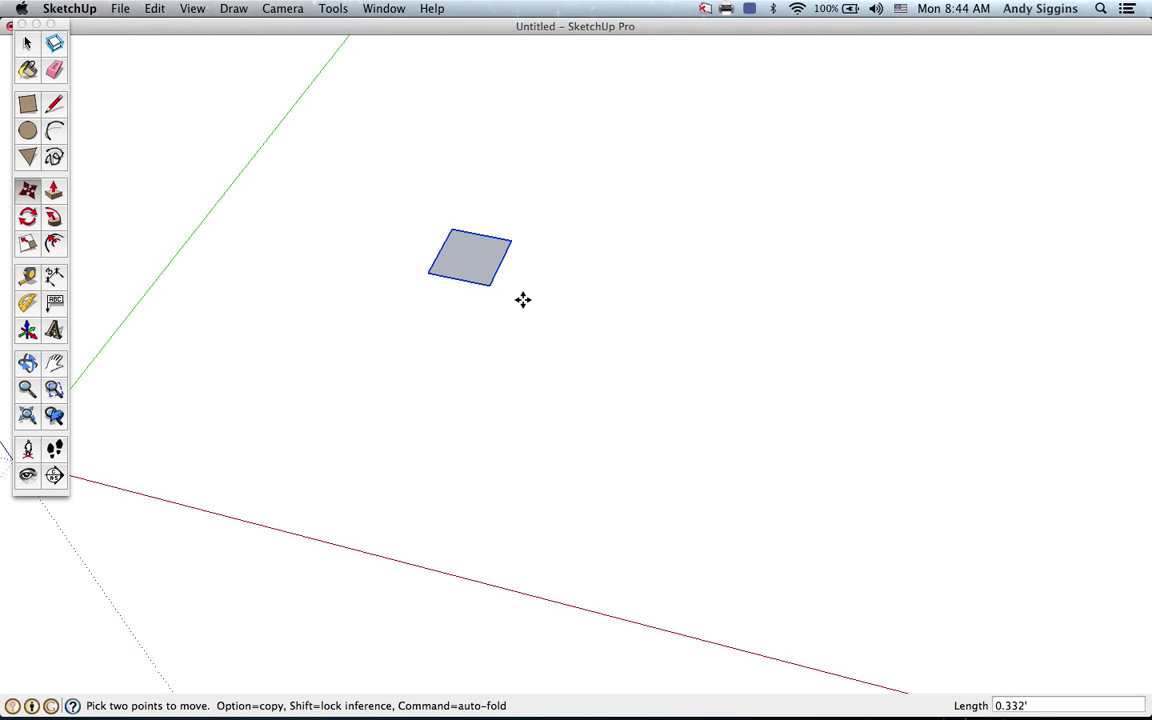
- Draw a 26-sided circle of radius 5.046' reaching just below the square
scroll(517, 277, down, 2)
scroll(517, 277, down, 2)
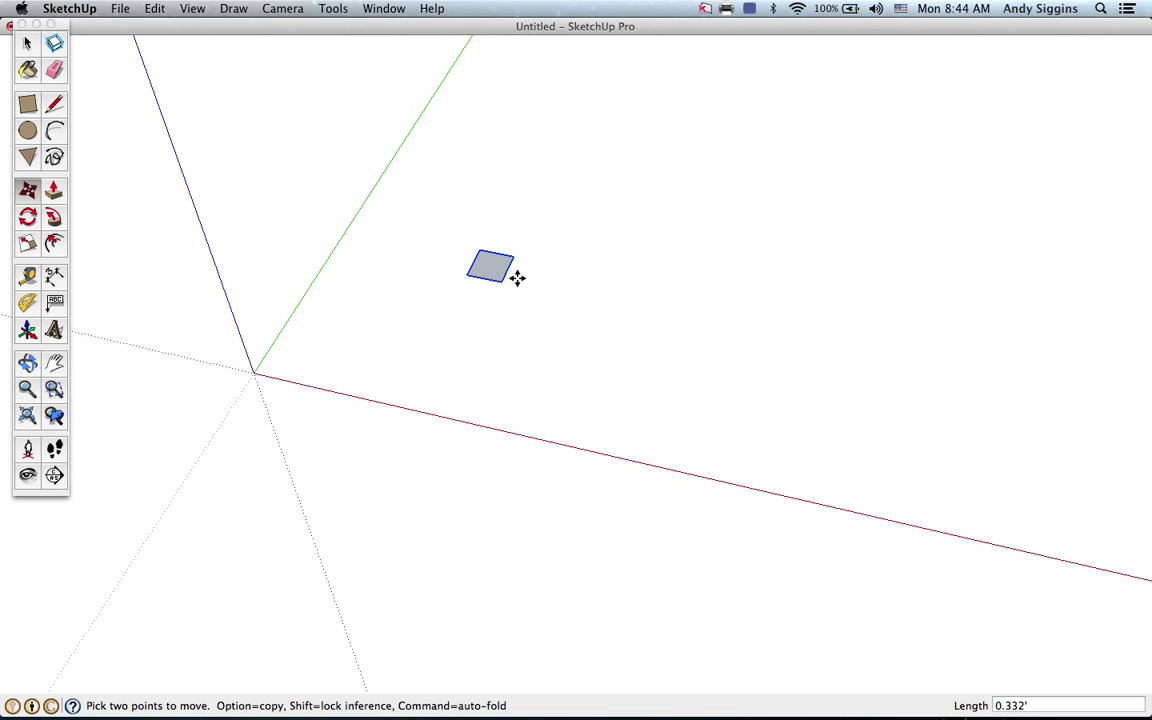
click(27, 131)
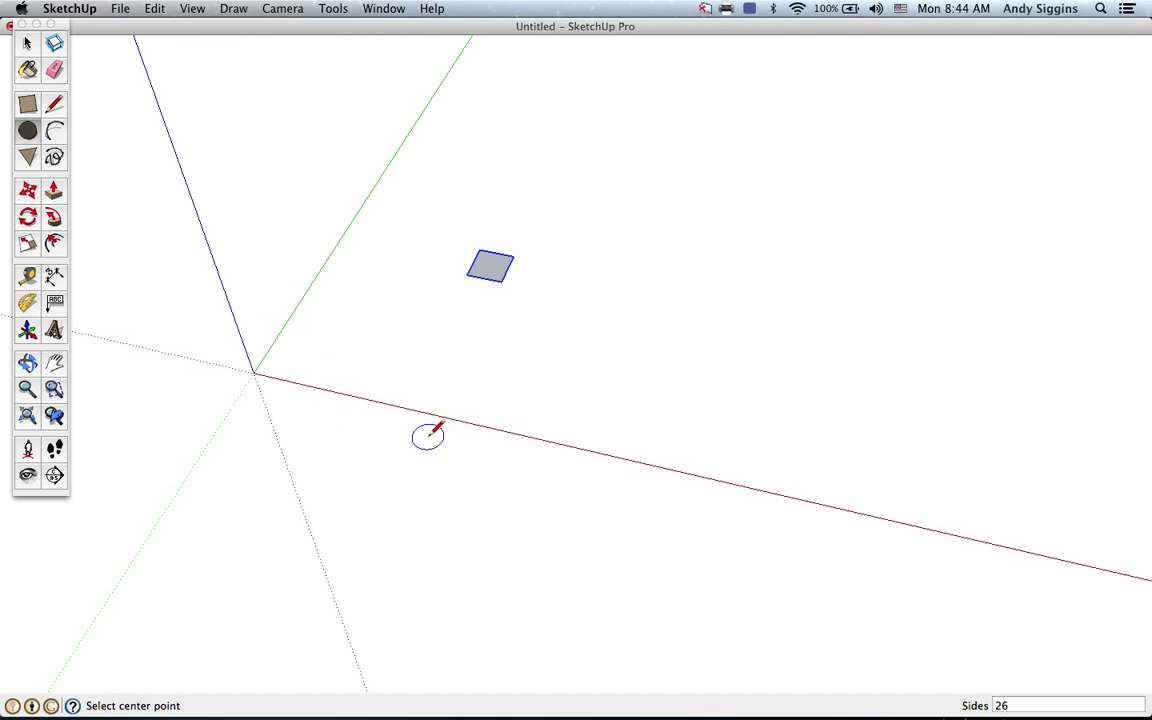
click(397, 432)
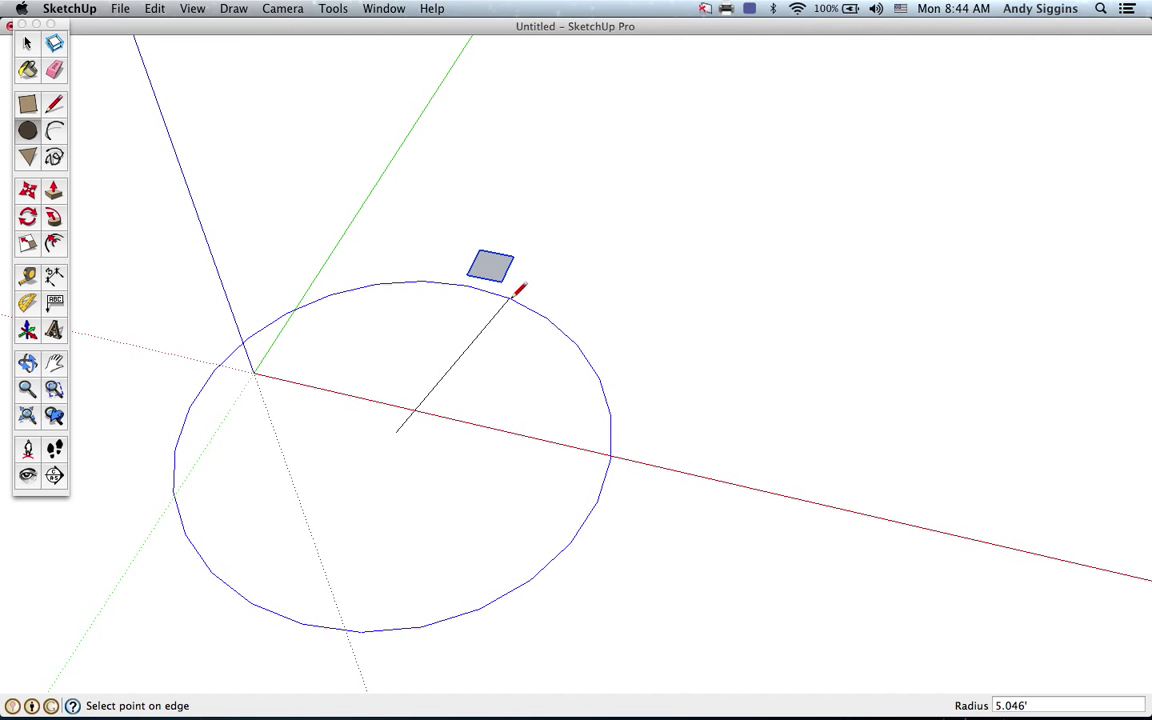
click(511, 296)
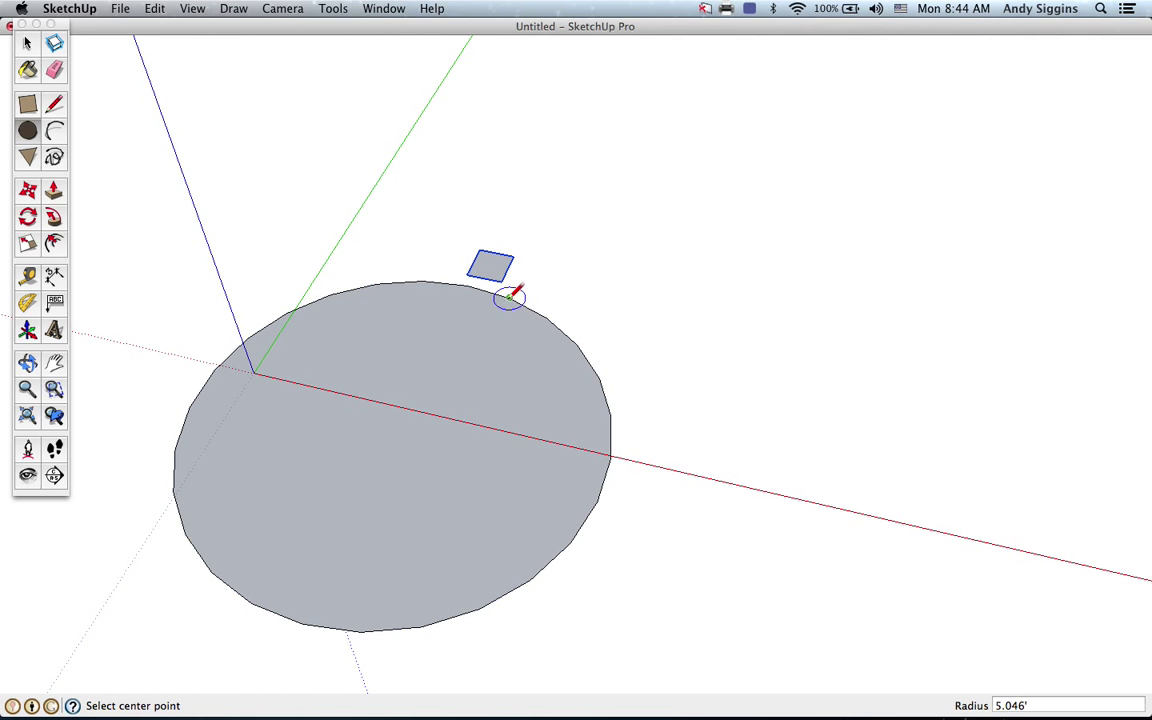
click(27, 44)
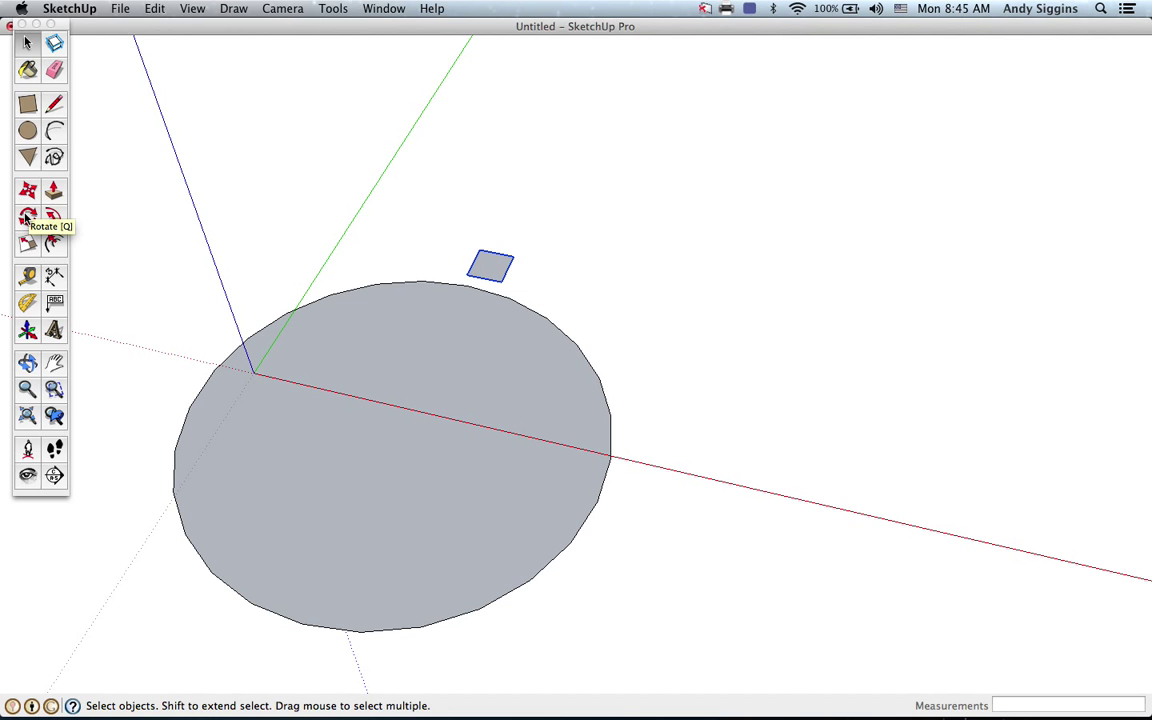
- Abandon a rotation and set the square's lower edge onto the circle's edge
click(27, 217)
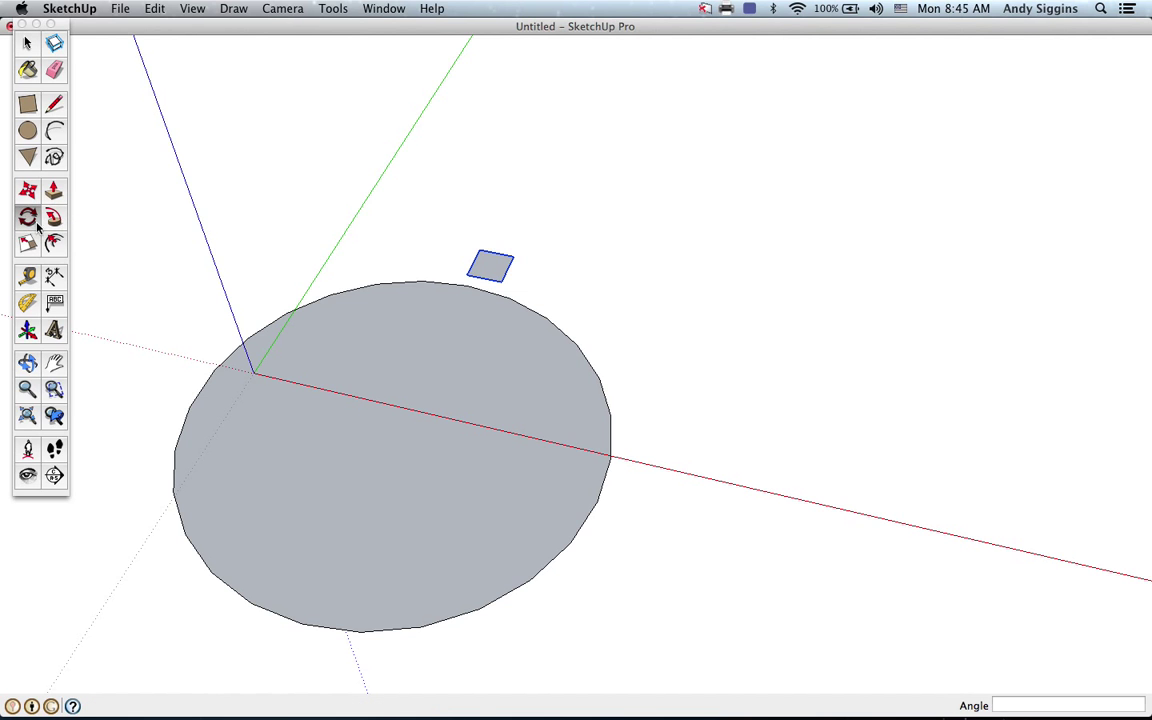
click(396, 432)
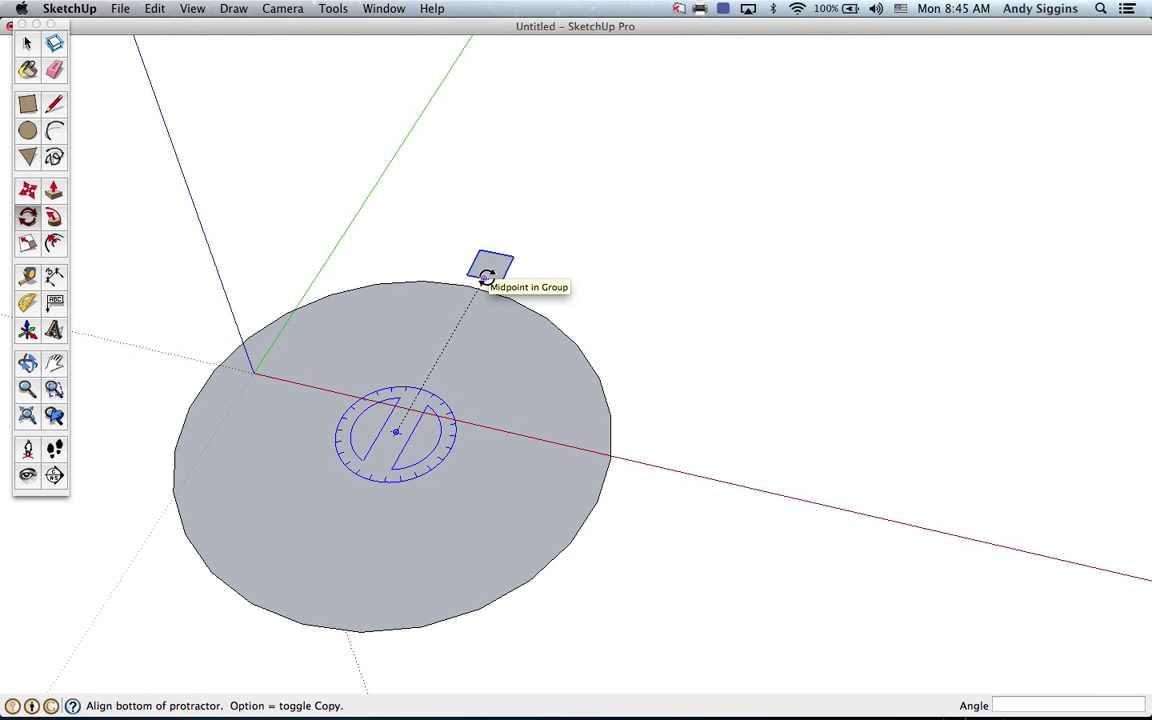
key(Escape)
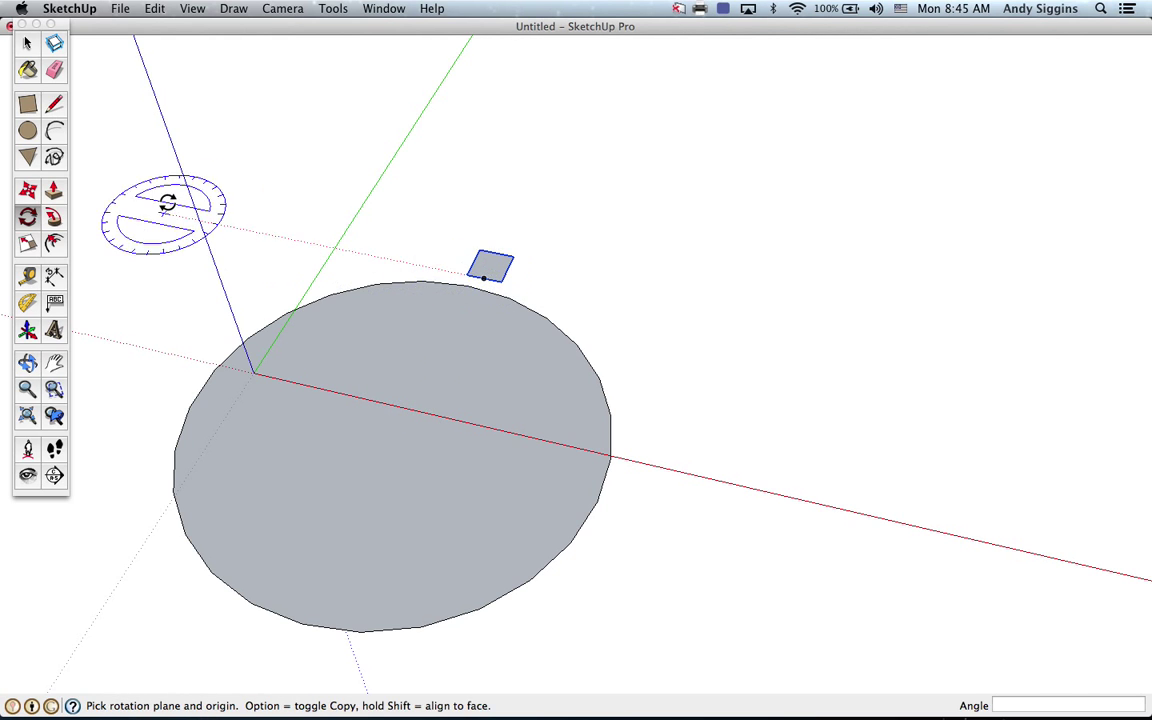
click(27, 190)
scroll(486, 277, up, 3)
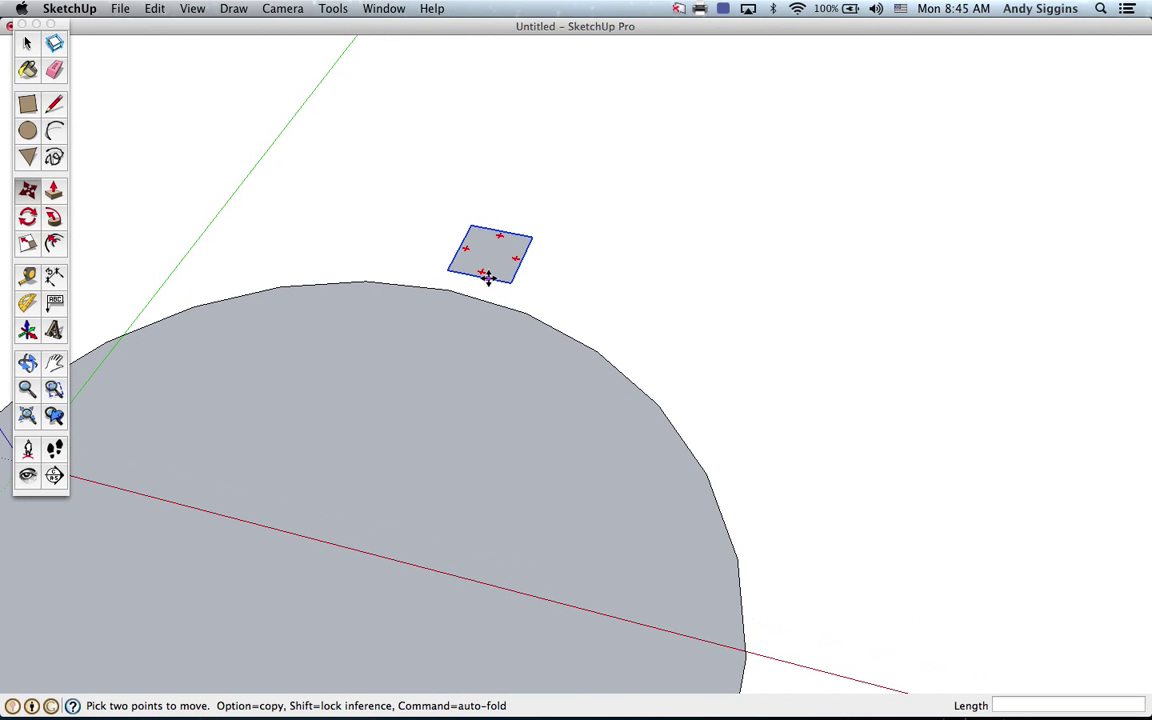
click(480, 277)
click(490, 298)
- Tilt the square about -6° to follow the circle's rim and reposition it
scroll(507, 302, up, 5)
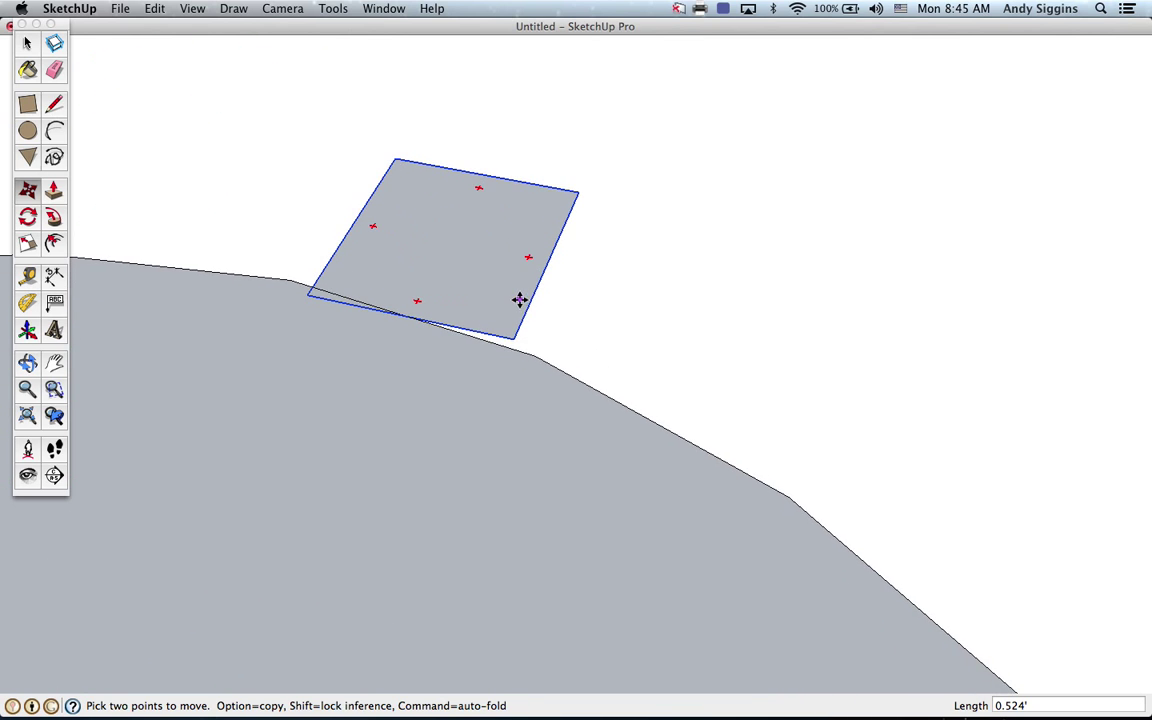
click(527, 260)
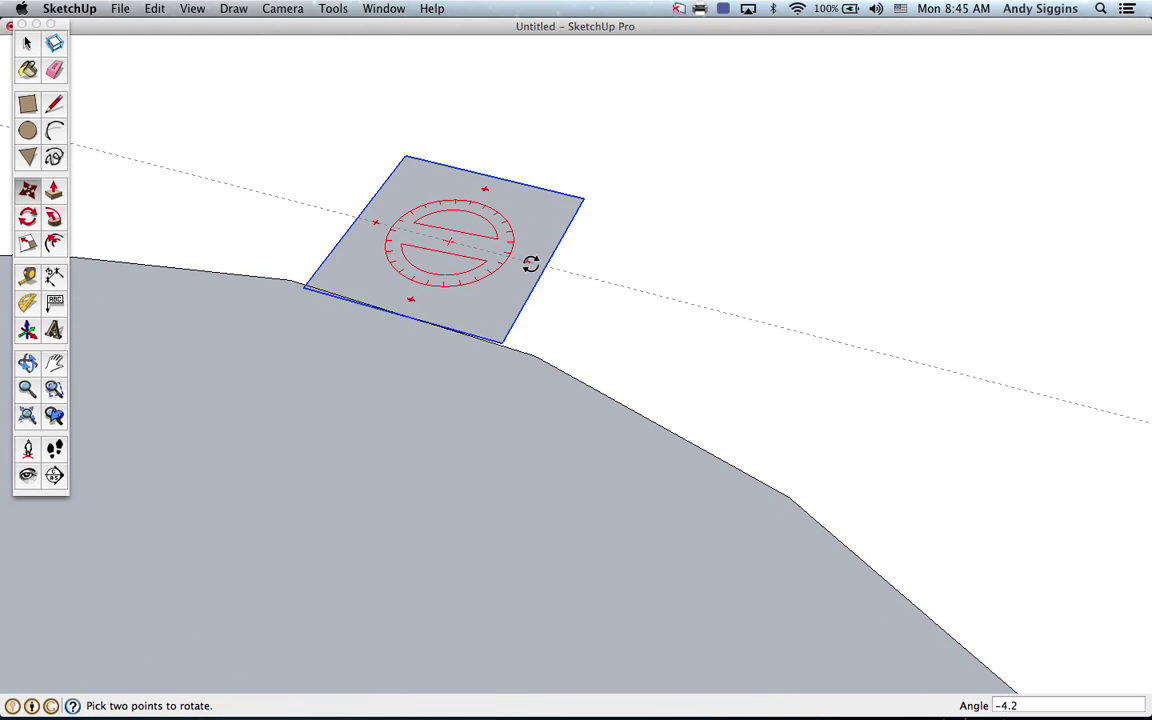
click(527, 265)
scroll(404, 306, up, 4)
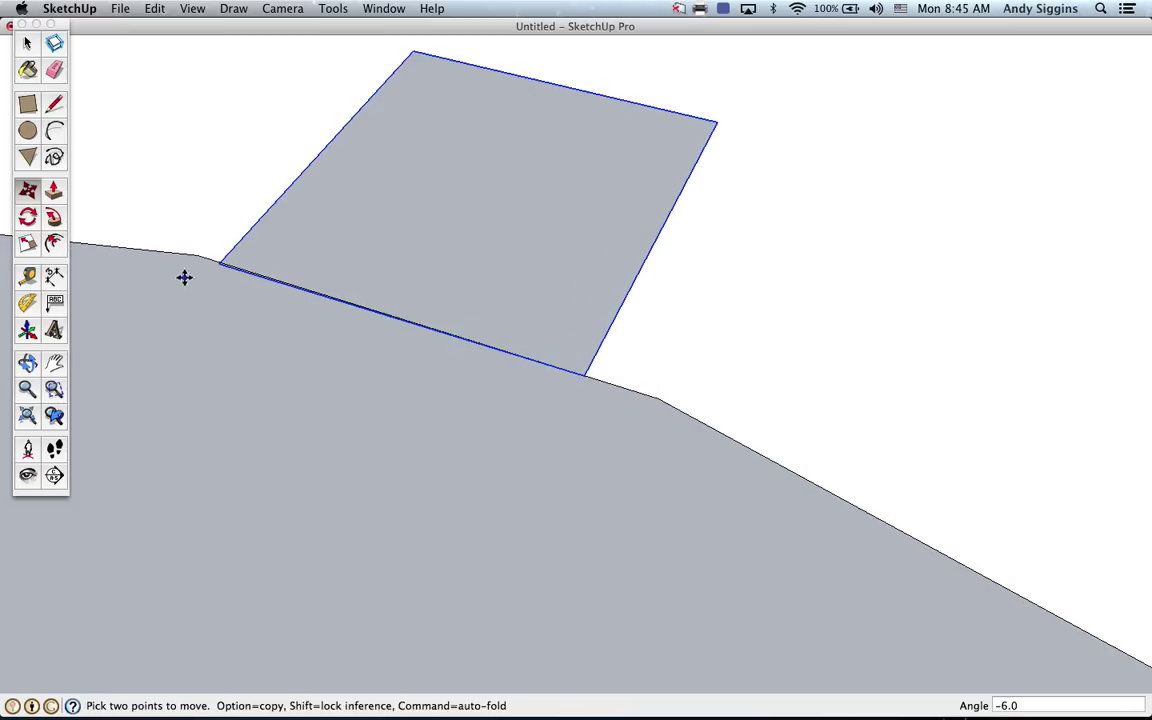
click(622, 227)
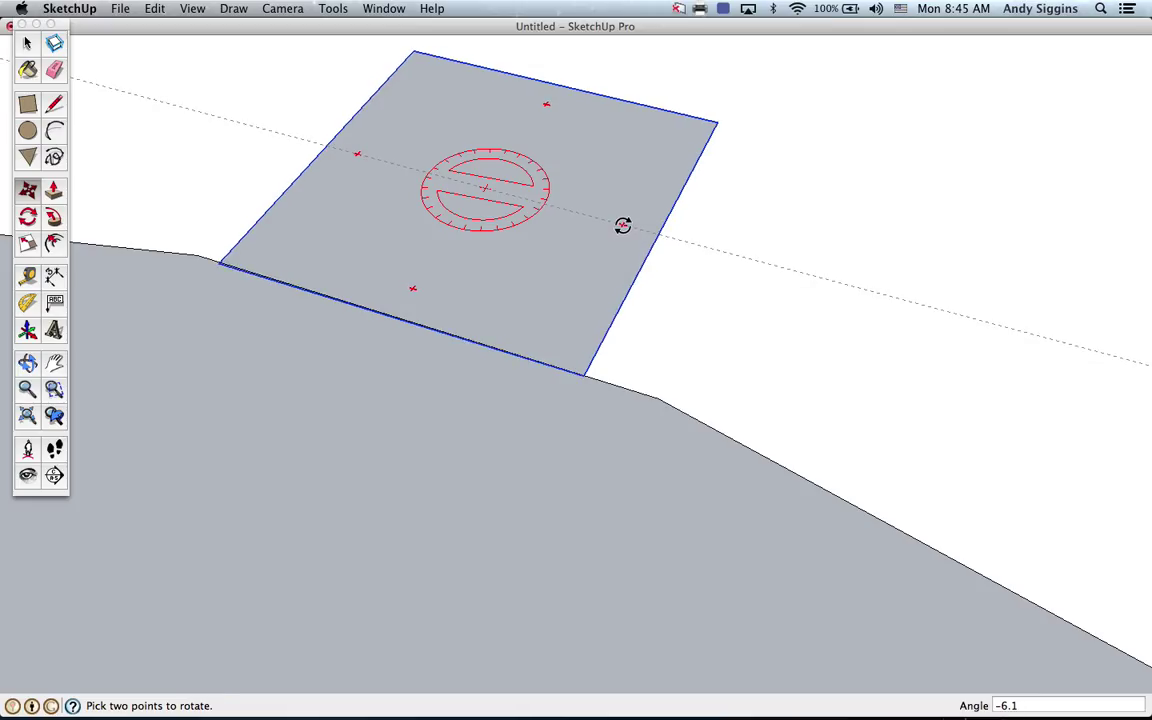
click(622, 226)
scroll(560, 363, down, 2)
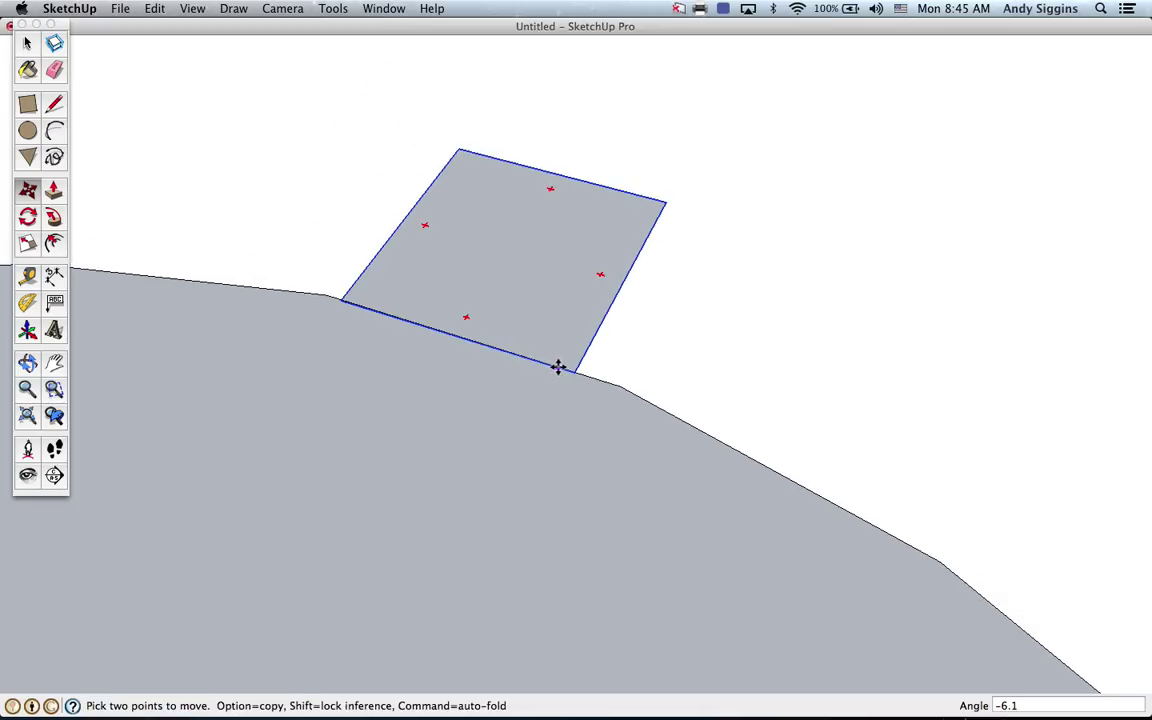
click(452, 334)
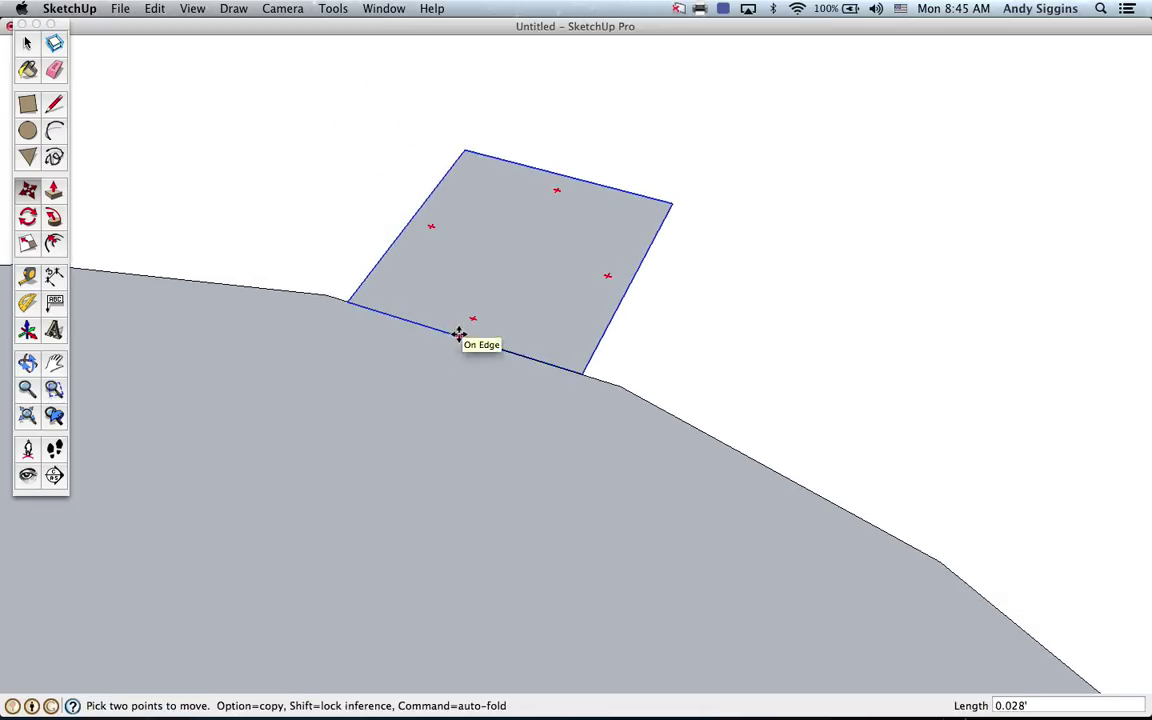
scroll(633, 393, down, 4)
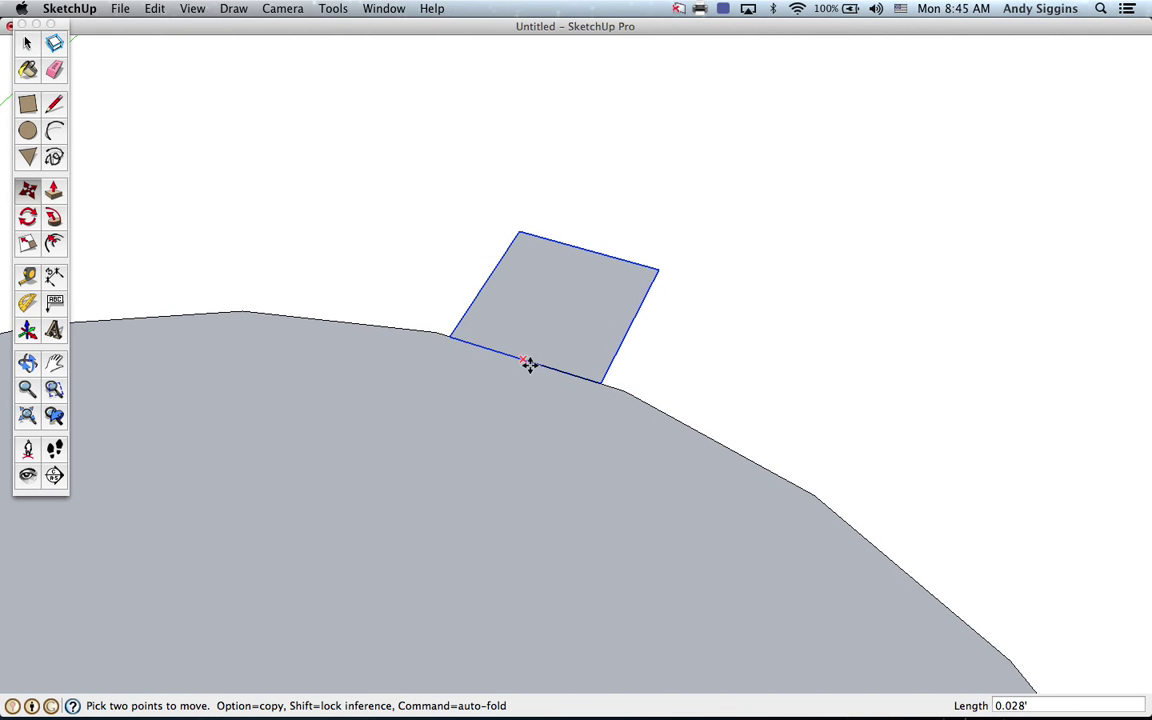
scroll(517, 358, down, 5)
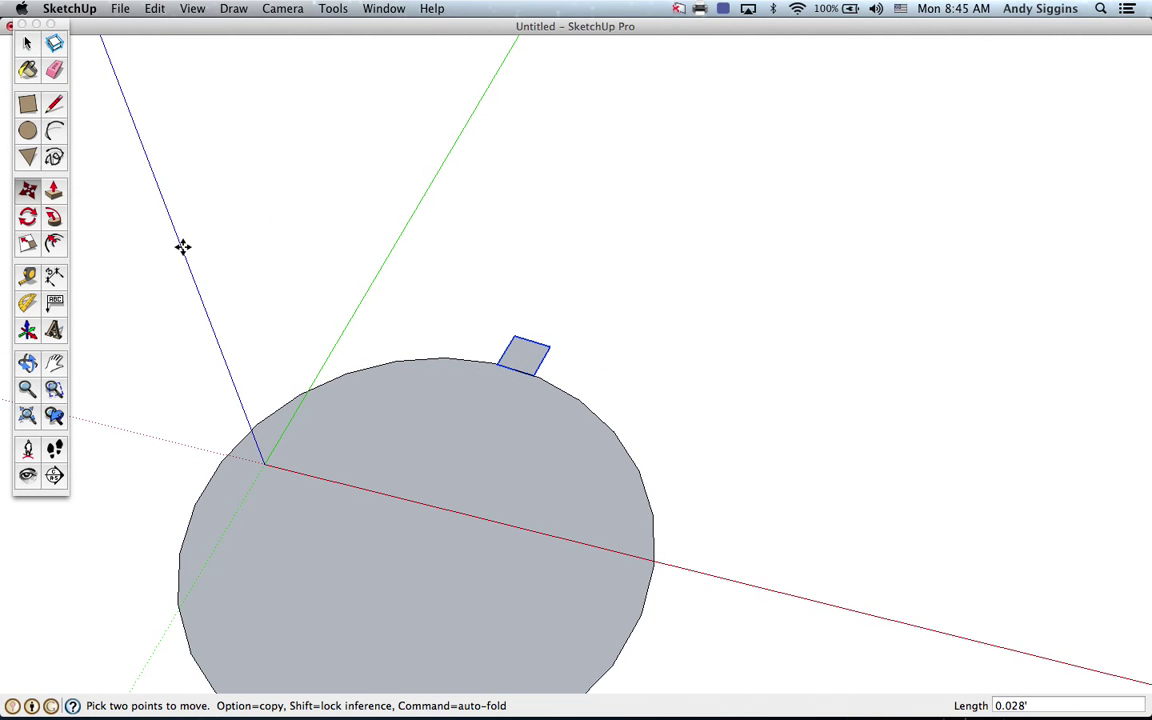
click(28, 215)
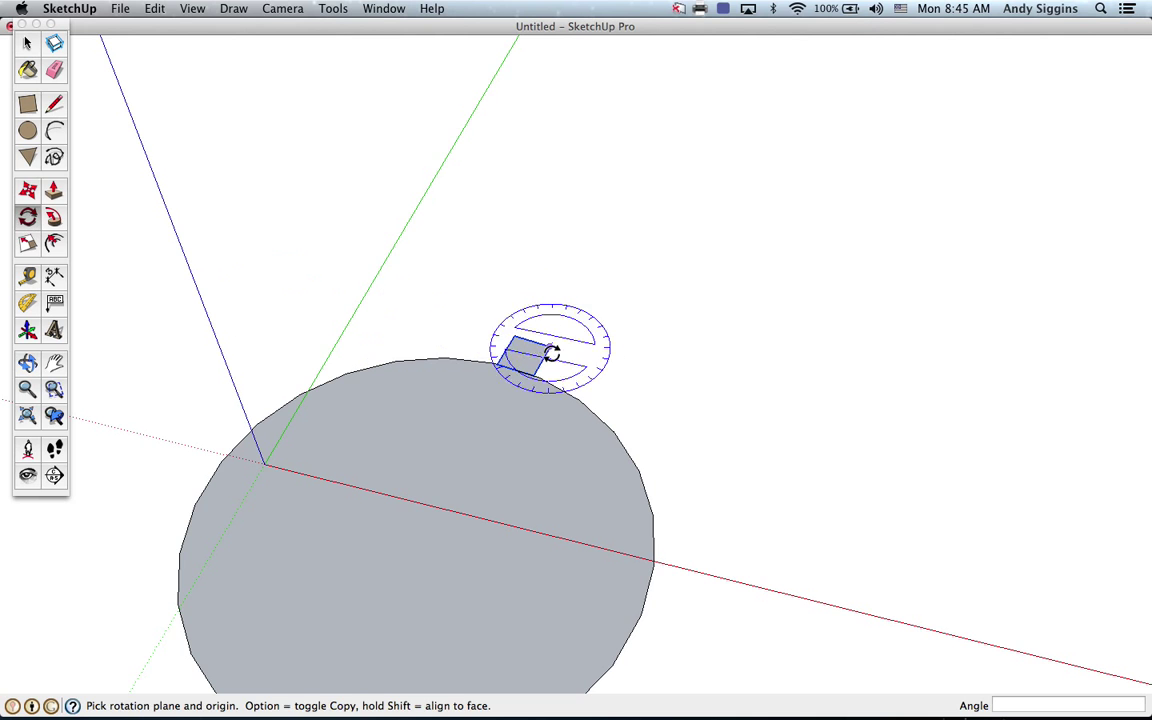
- Rotate-copy the square about the circle's centre, aligned with its edge, by about 14.1°
click(419, 533)
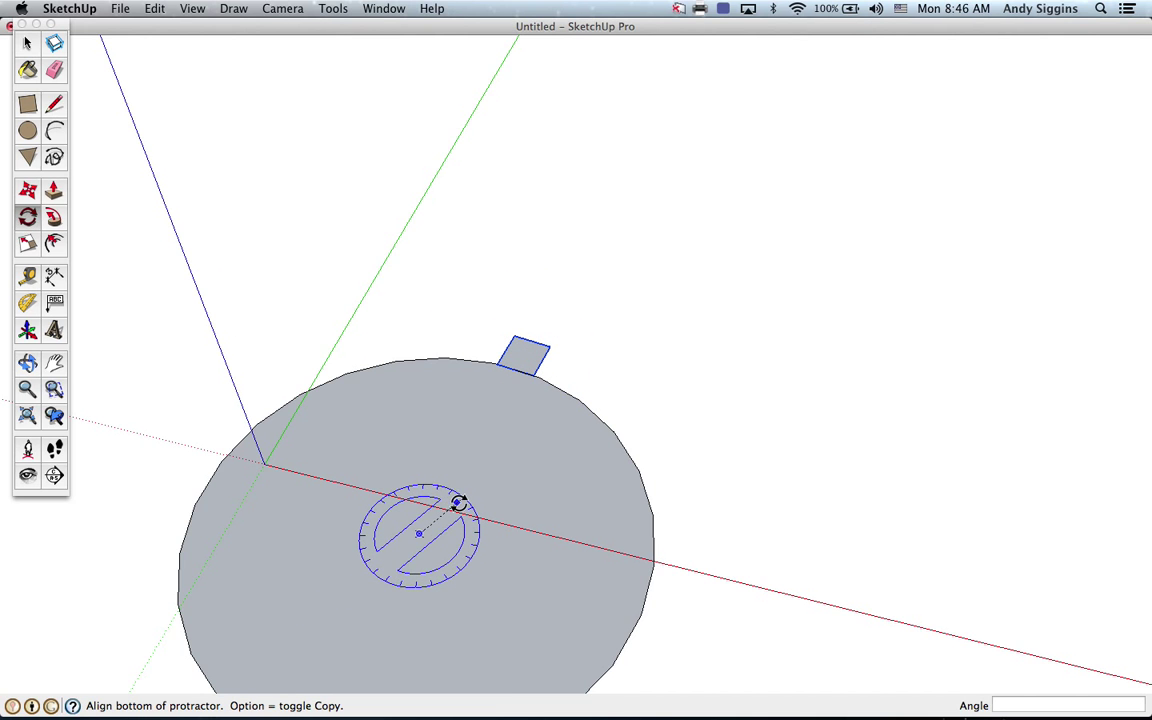
click(516, 368)
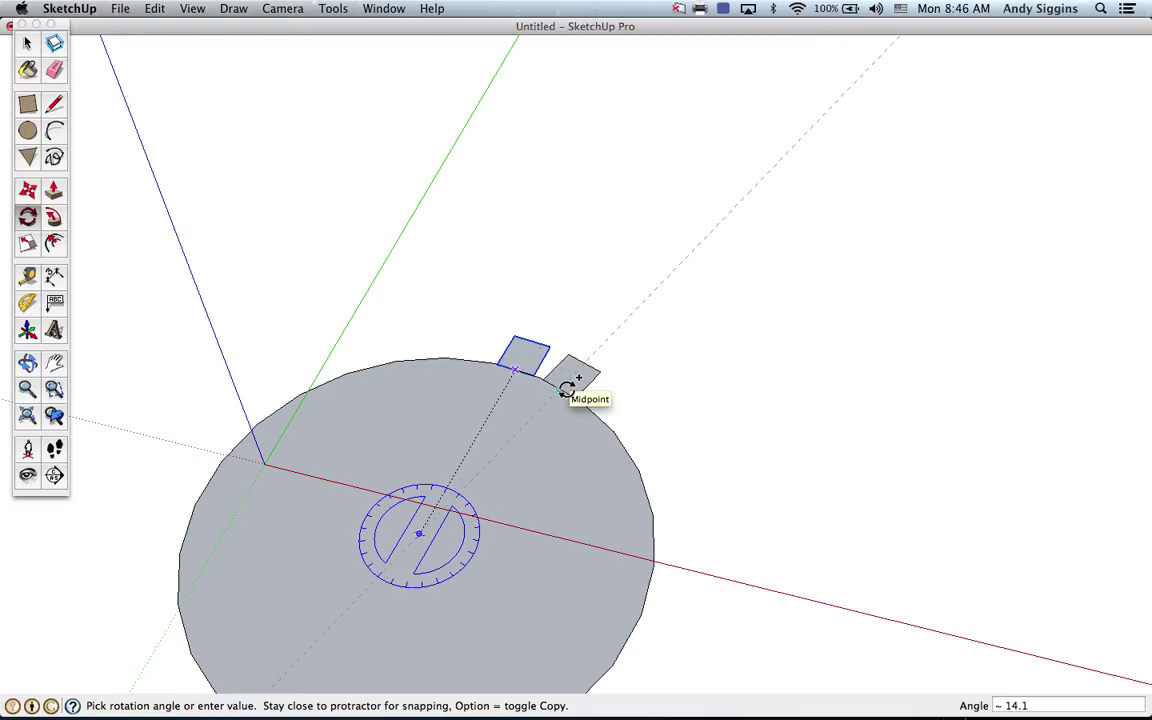
scroll(566, 389, up, 2)
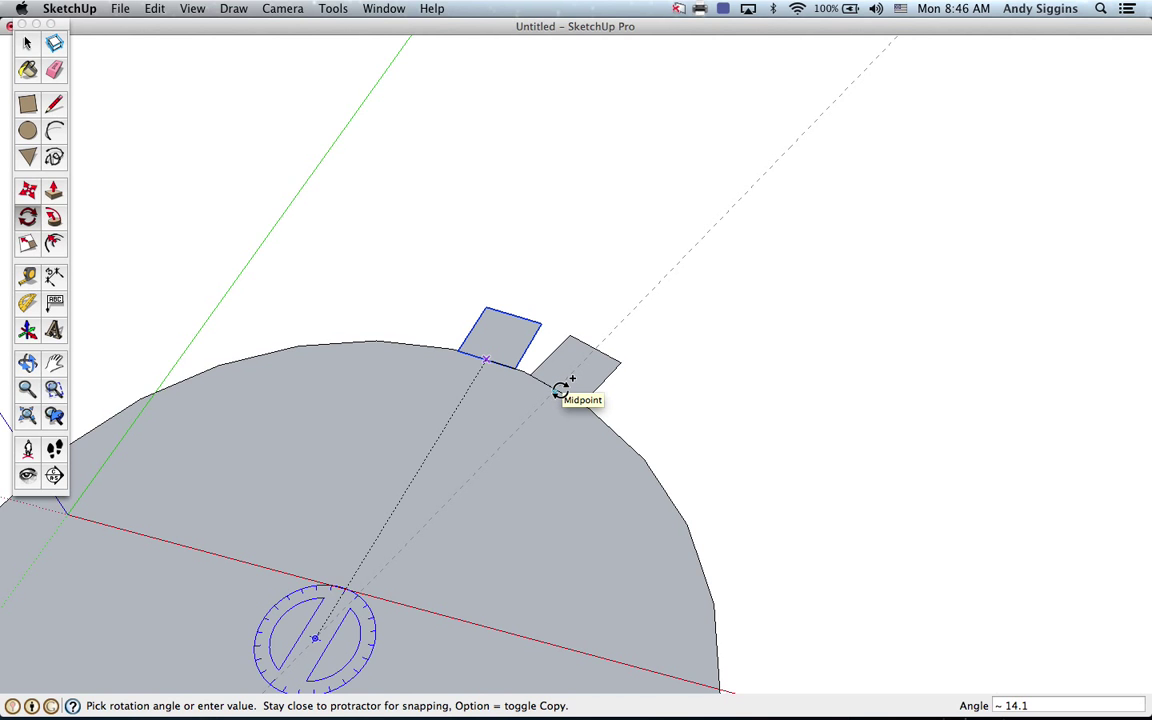
- Place the 14.1° copy along the rim and array it x25 around the circle
click(560, 391)
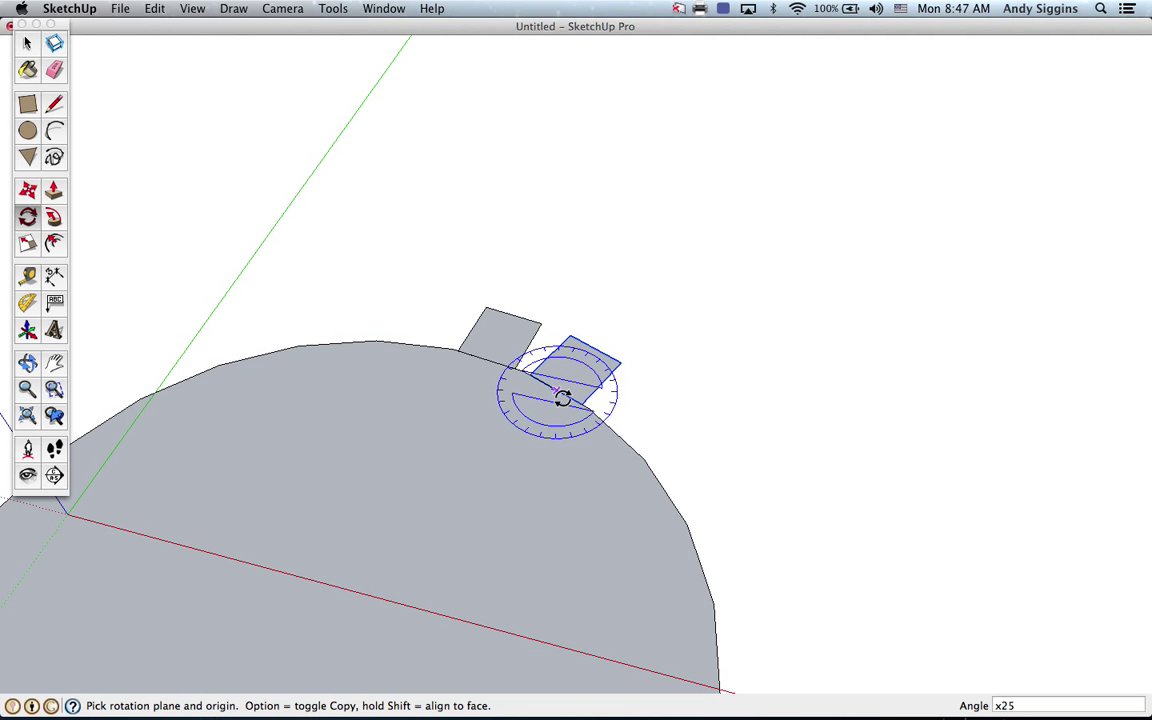
key(Return)
scroll(612, 381, down, 1)
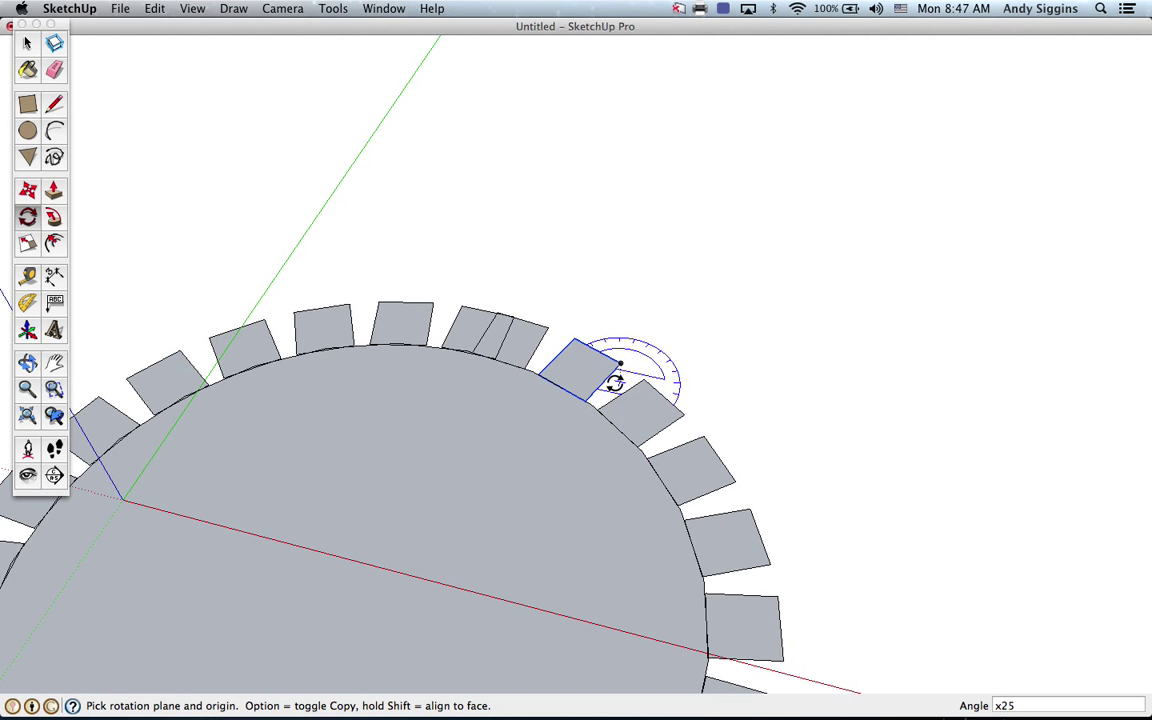
scroll(628, 395, down, 2)
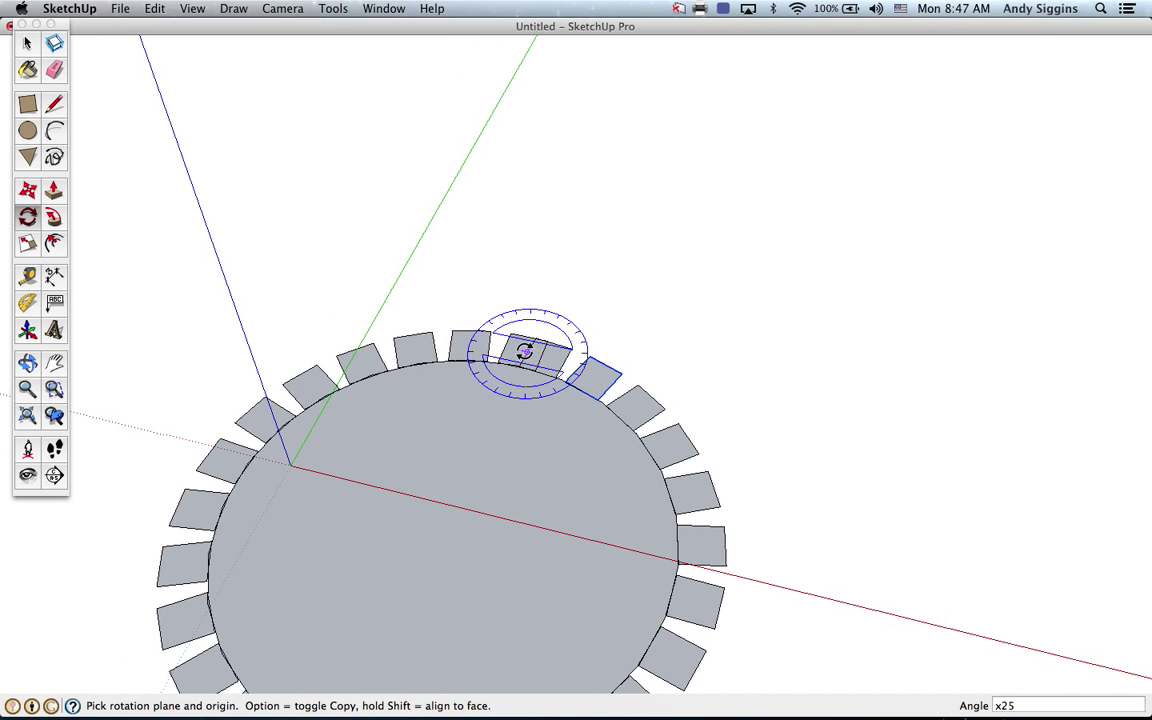
click(28, 44)
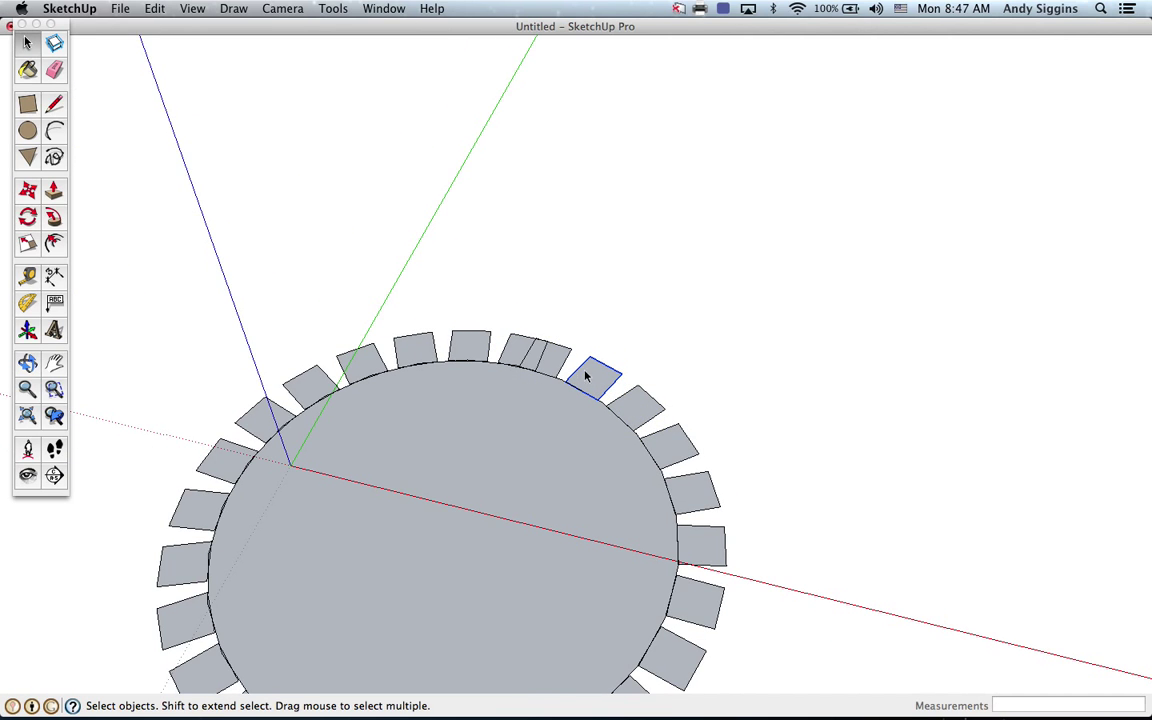
click(517, 359)
key(Delete)
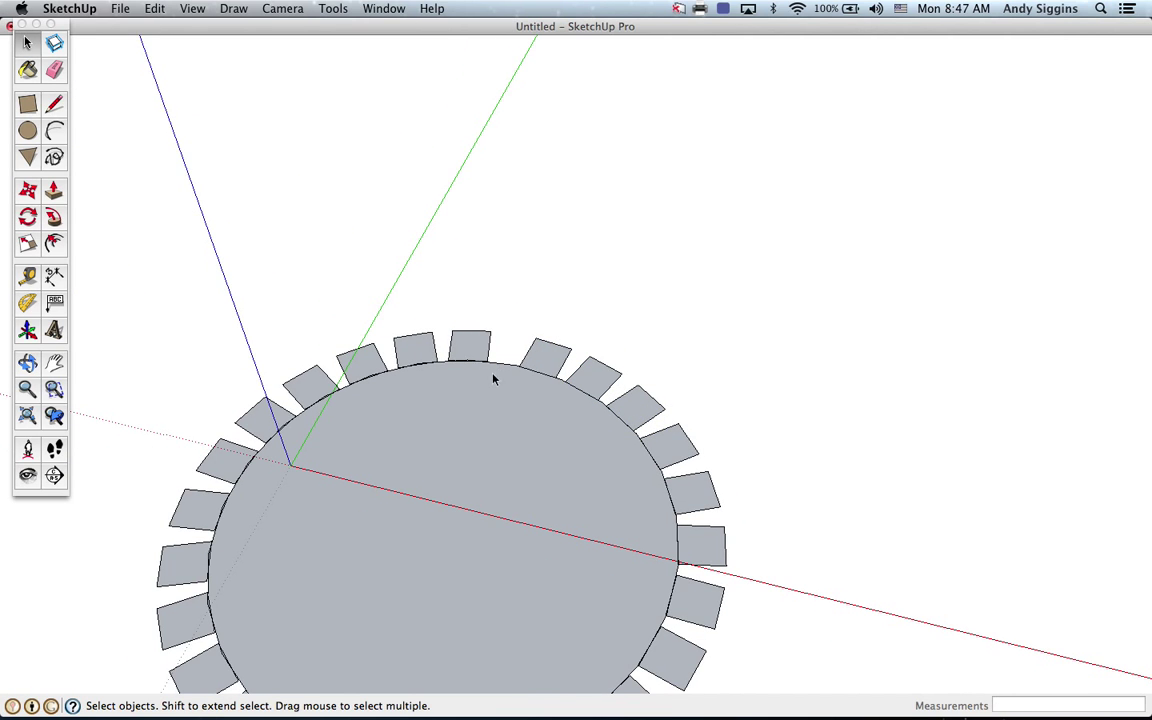
scroll(682, 607, up, 5)
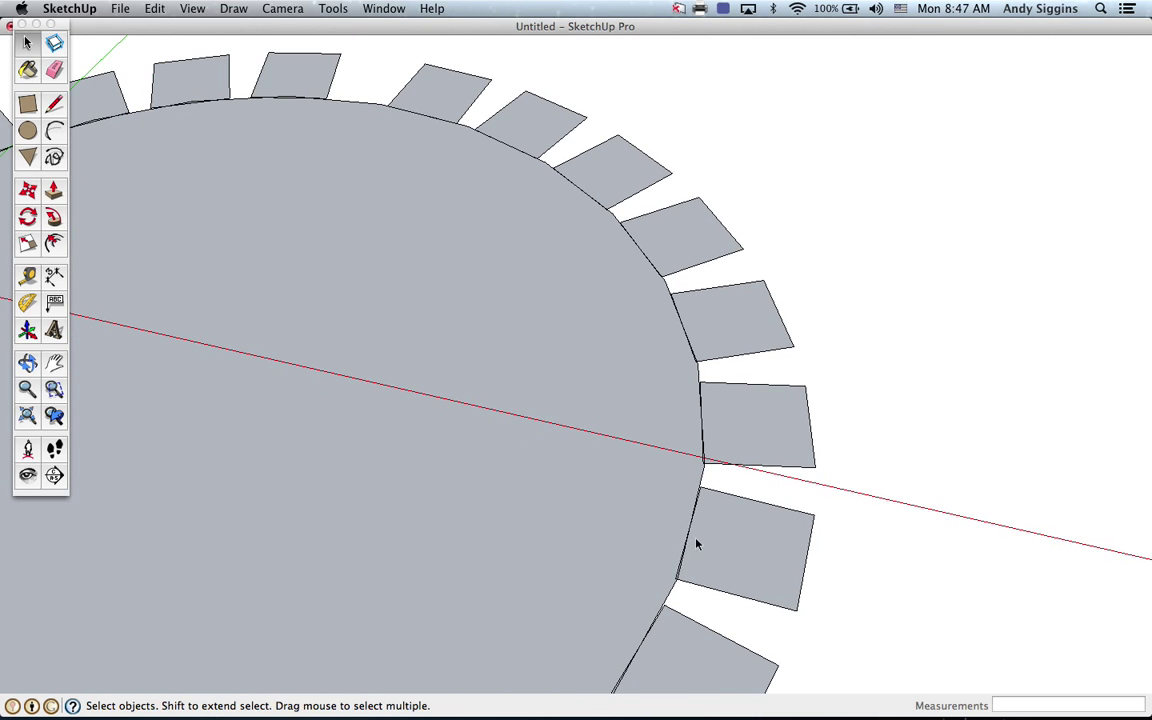
scroll(698, 543, down, 3)
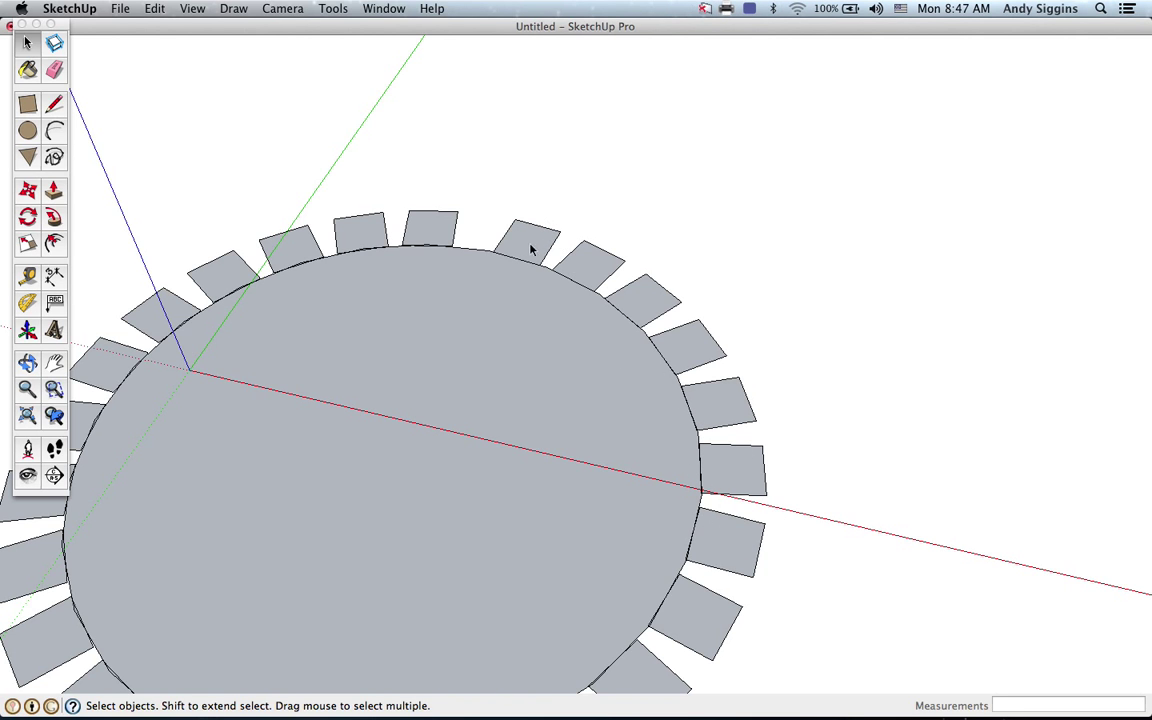
scroll(494, 252, up, 5)
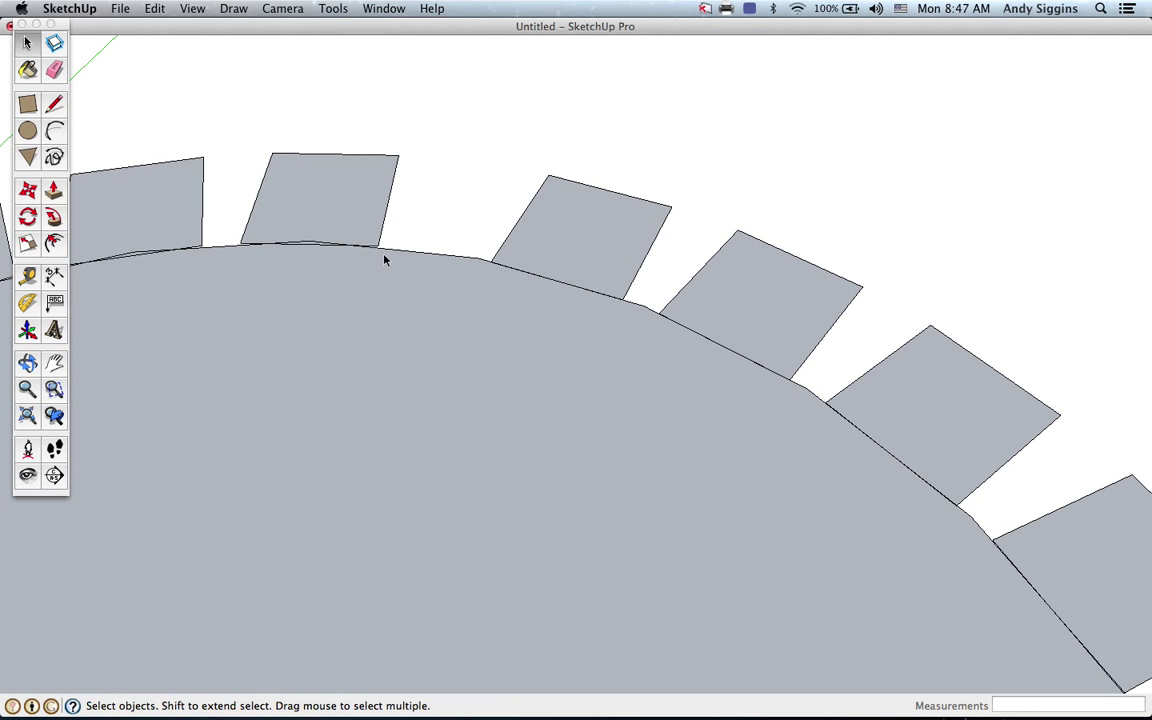
scroll(234, 252, down, 10)
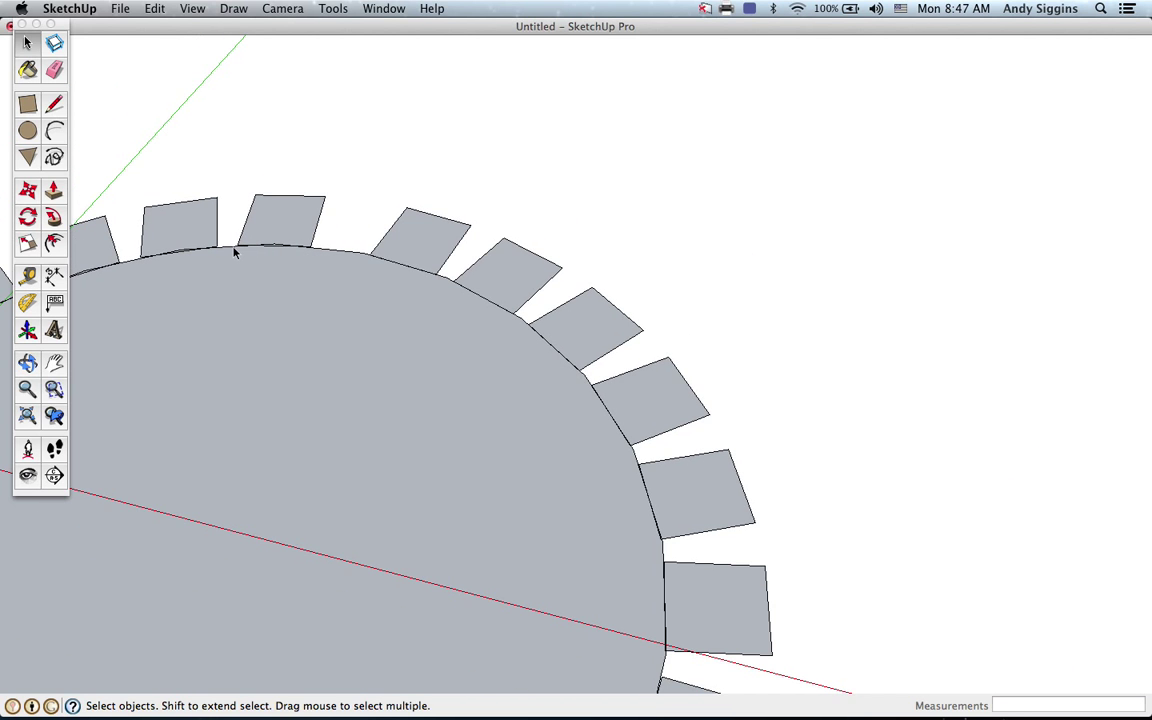
scroll(420, 316, up, 3)
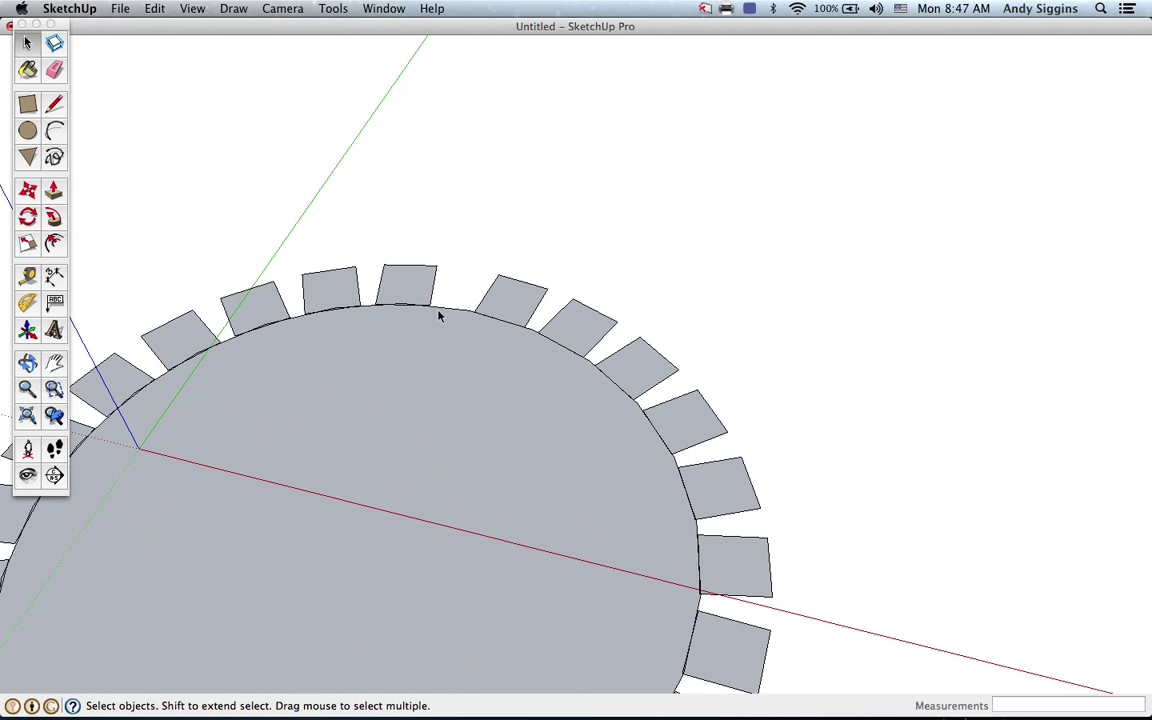
scroll(415, 300, up, 2)
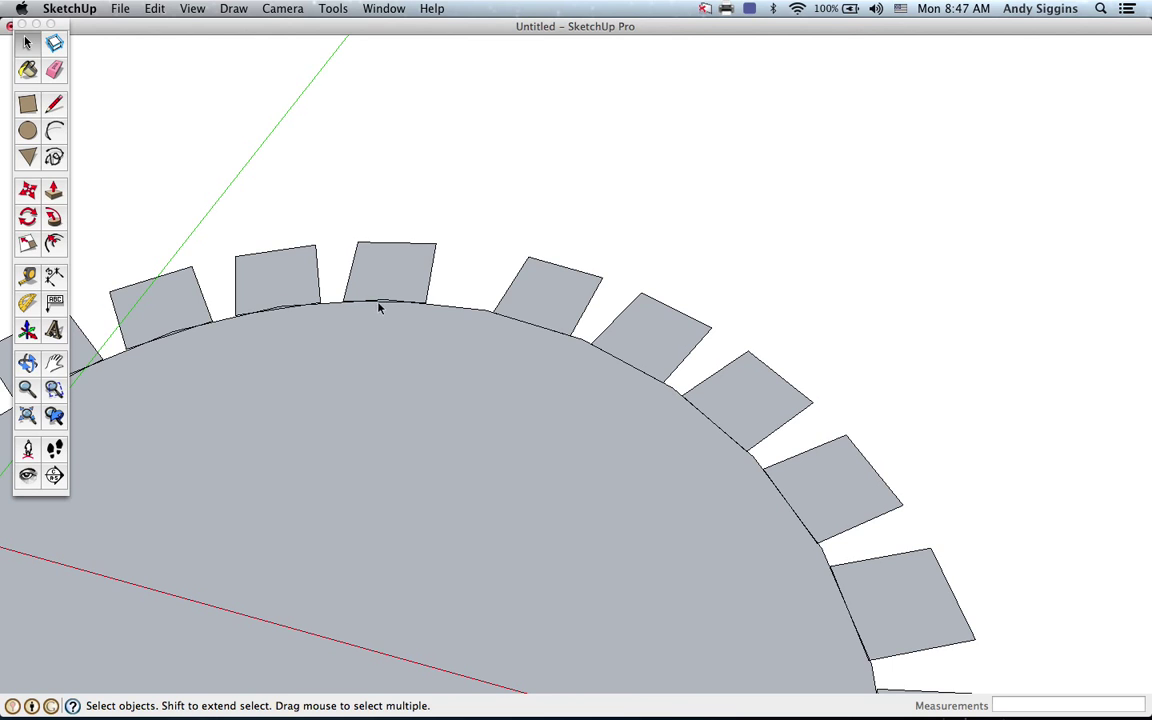
scroll(555, 333, down, 4)
scroll(548, 320, up, 2)
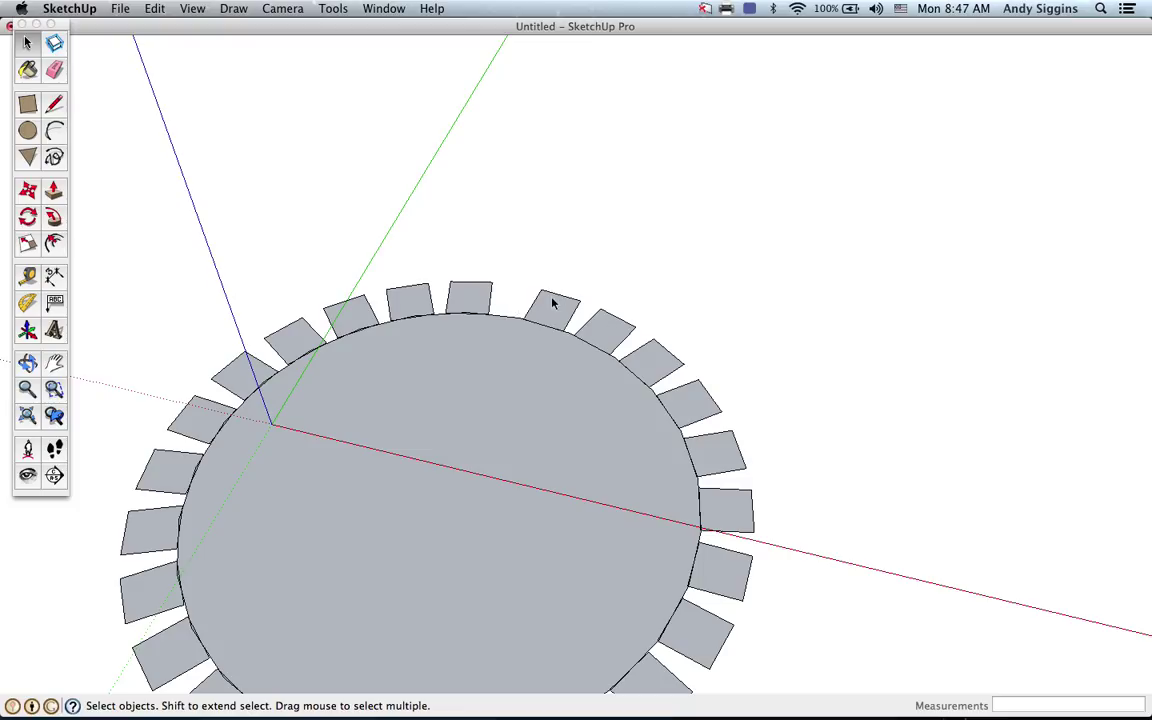
key(ctrl+z)
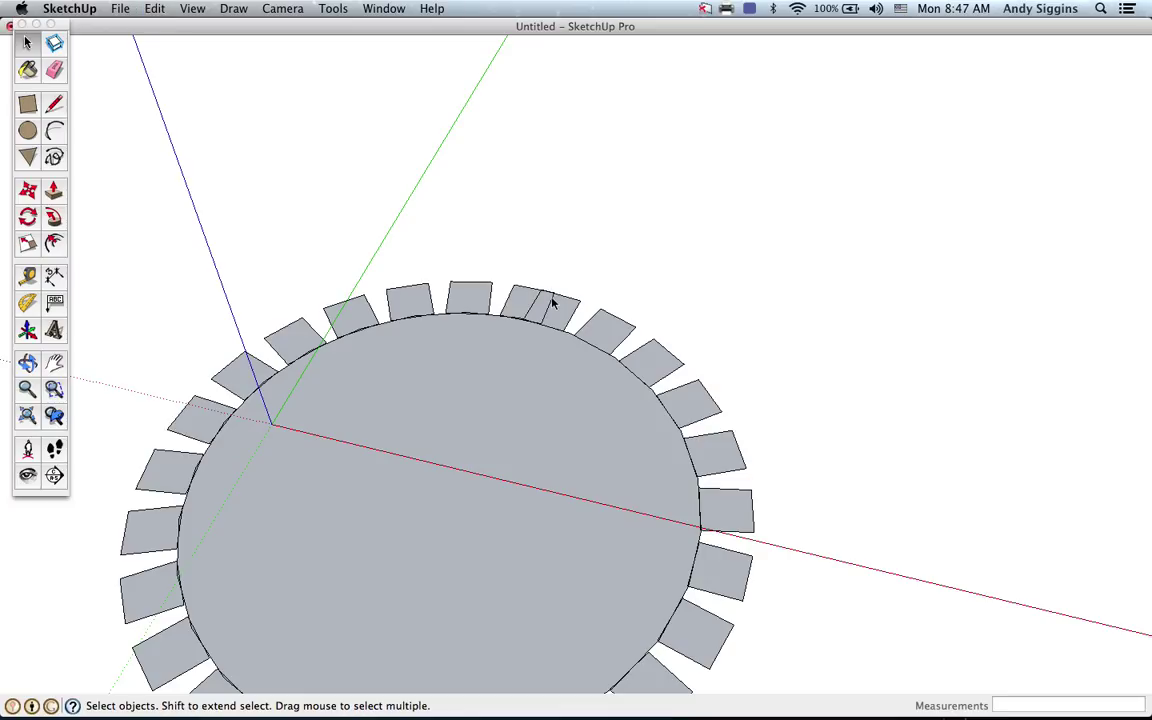
- Undo the ring of teeth and select the small square above the circle
key(super+z)
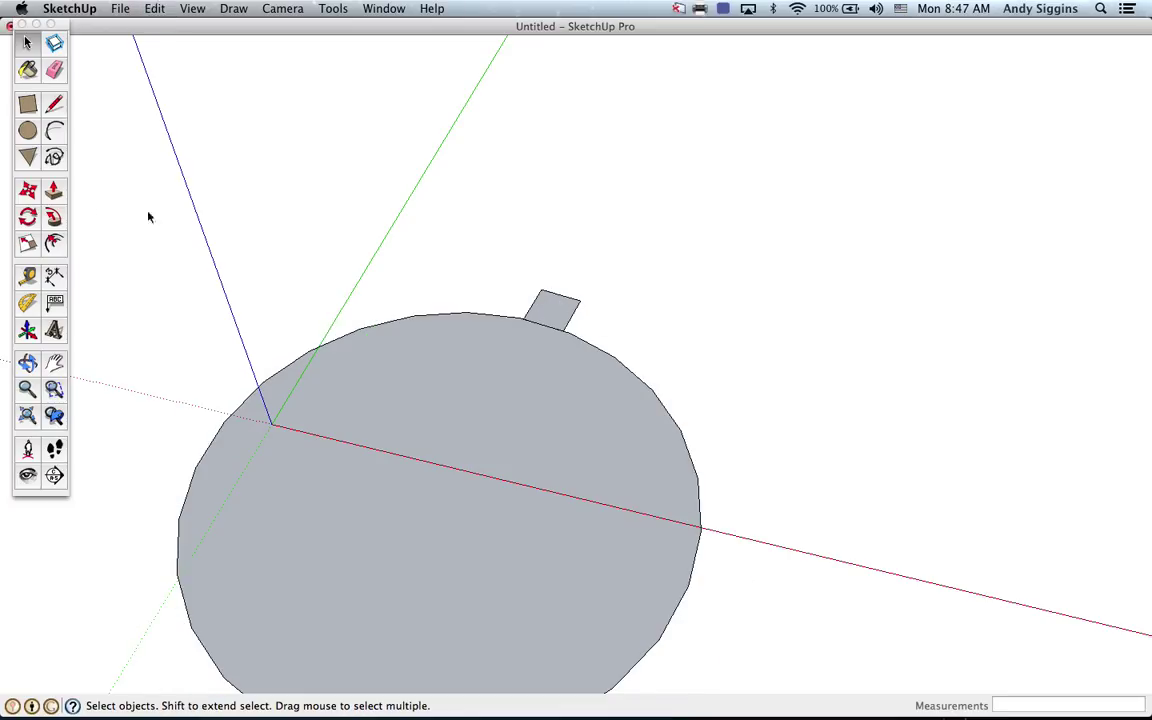
click(28, 218)
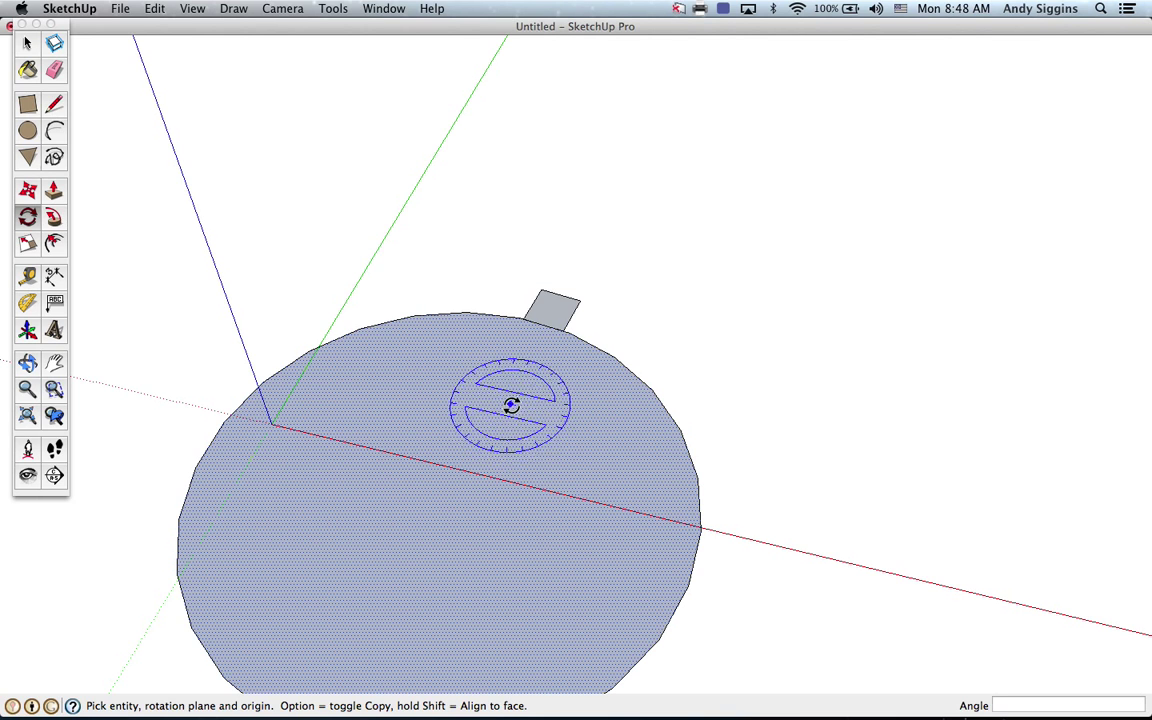
click(27, 43)
click(563, 318)
- Rotate-copy the square about the circle's centre to the red axis, about 84°
click(28, 216)
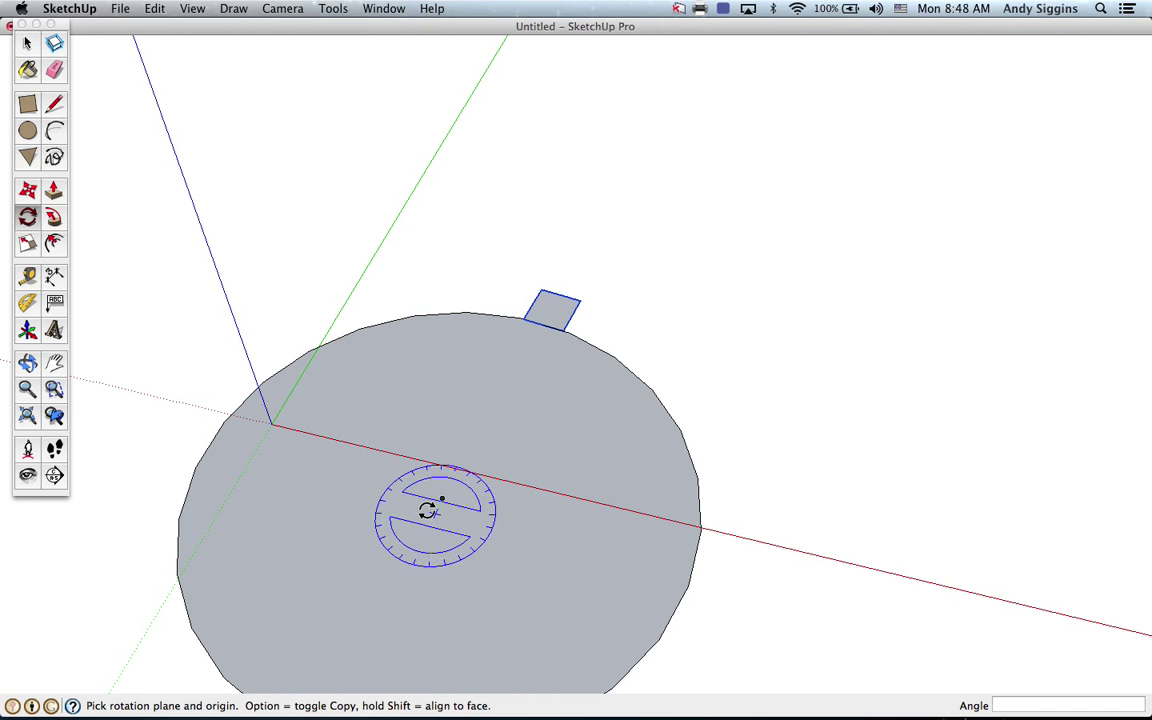
drag(442, 497, 453, 485)
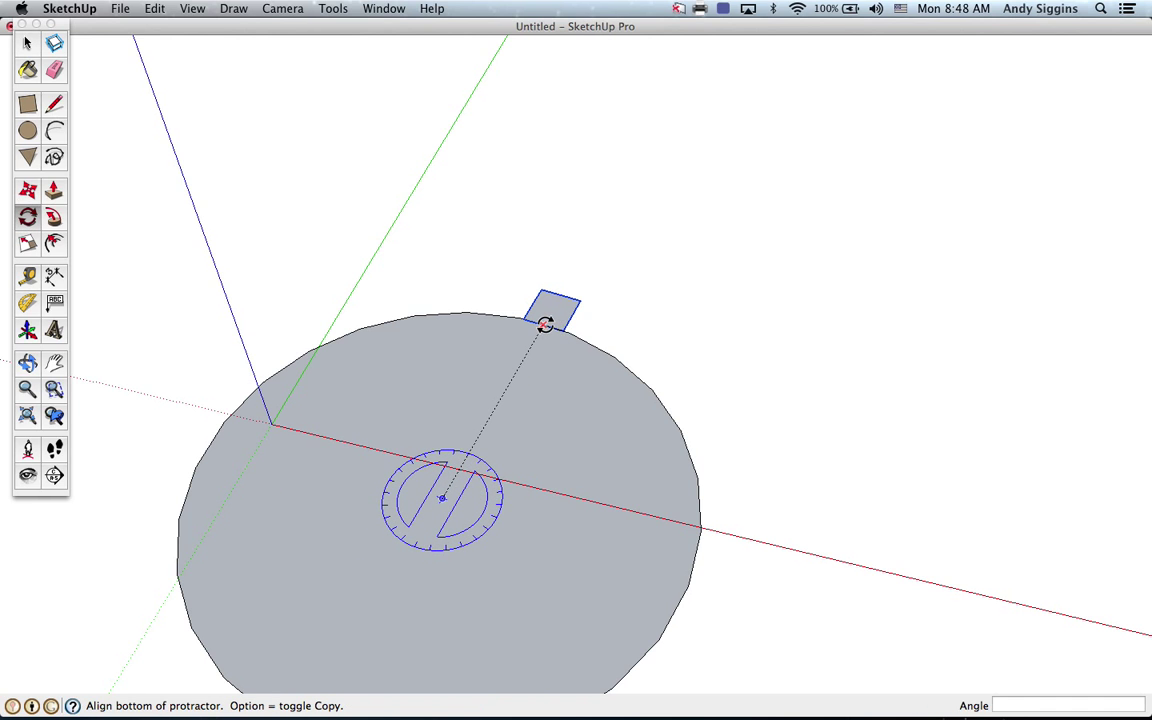
click(542, 325)
key(alt)
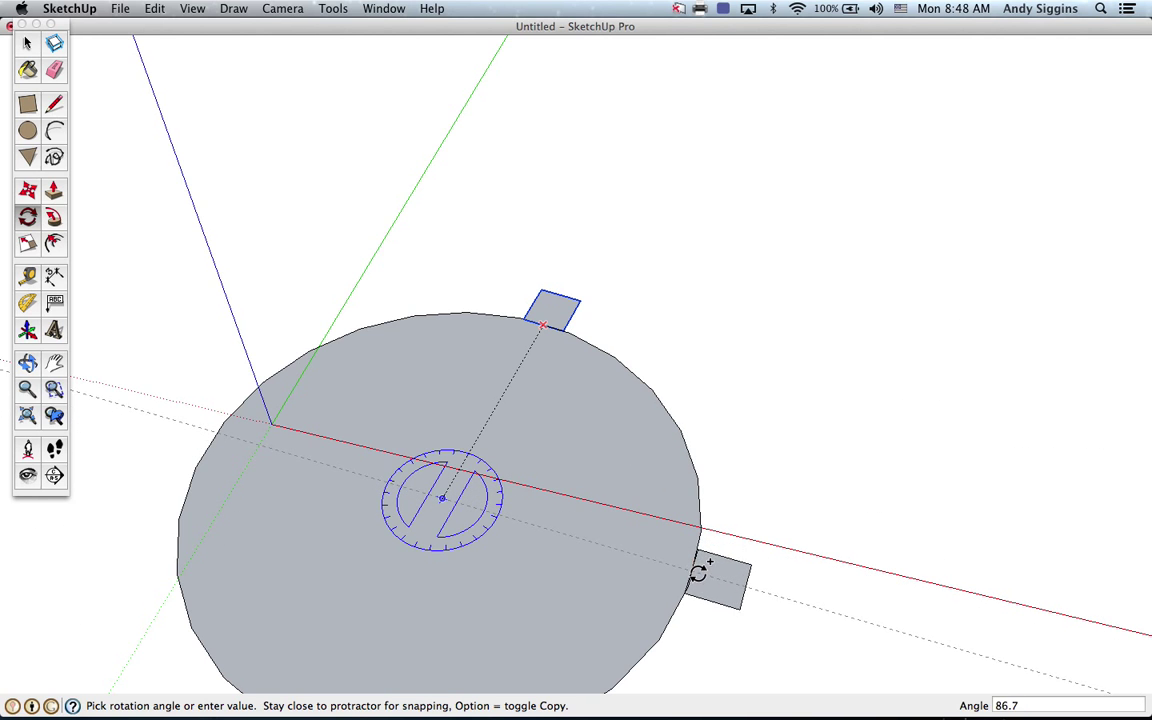
click(697, 560)
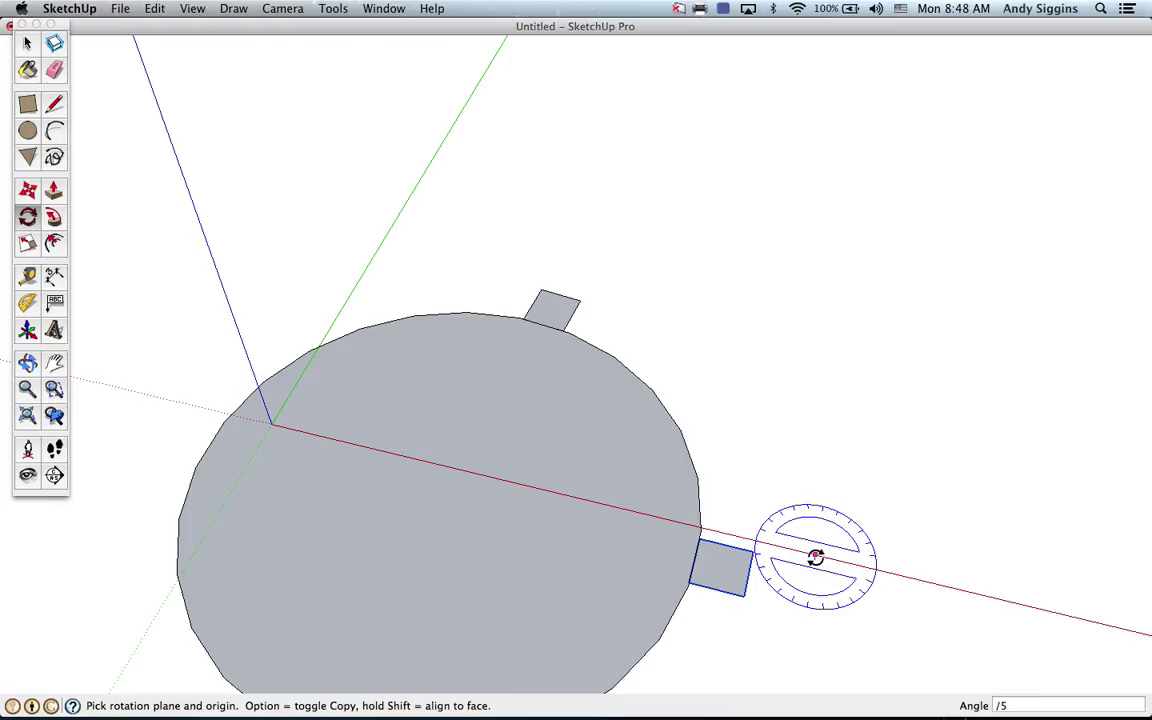
- Divide the rotate-copy with /5 into evenly spaced squares
key(Return)
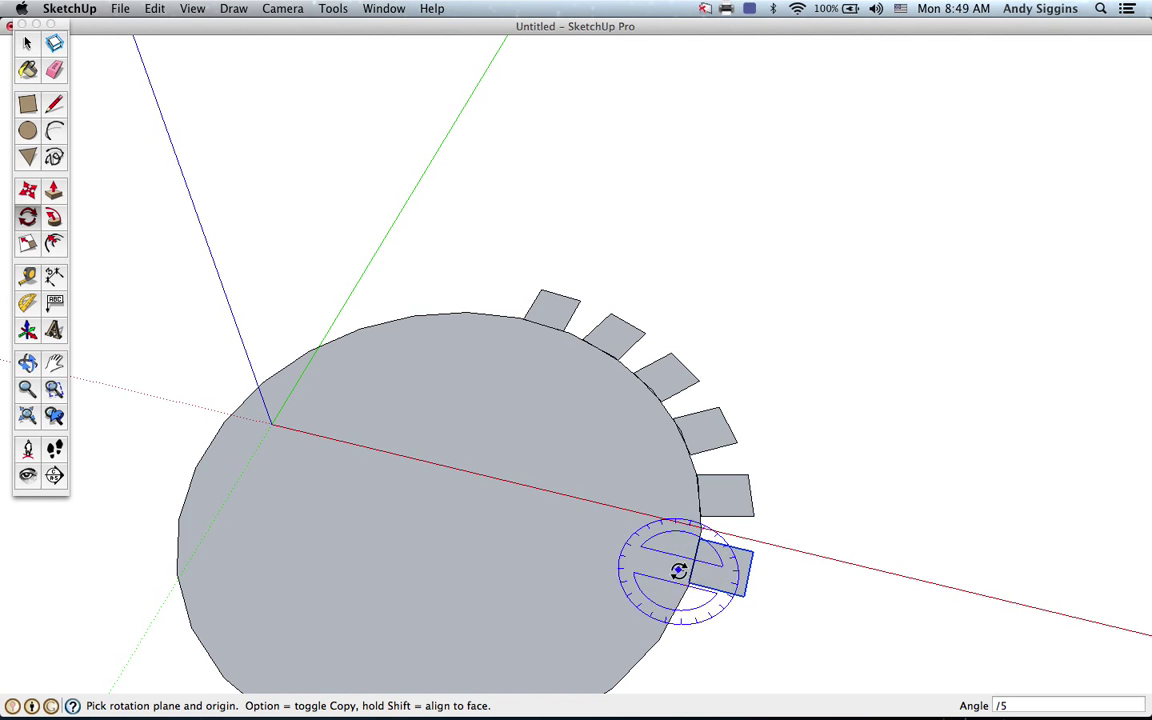
click(28, 193)
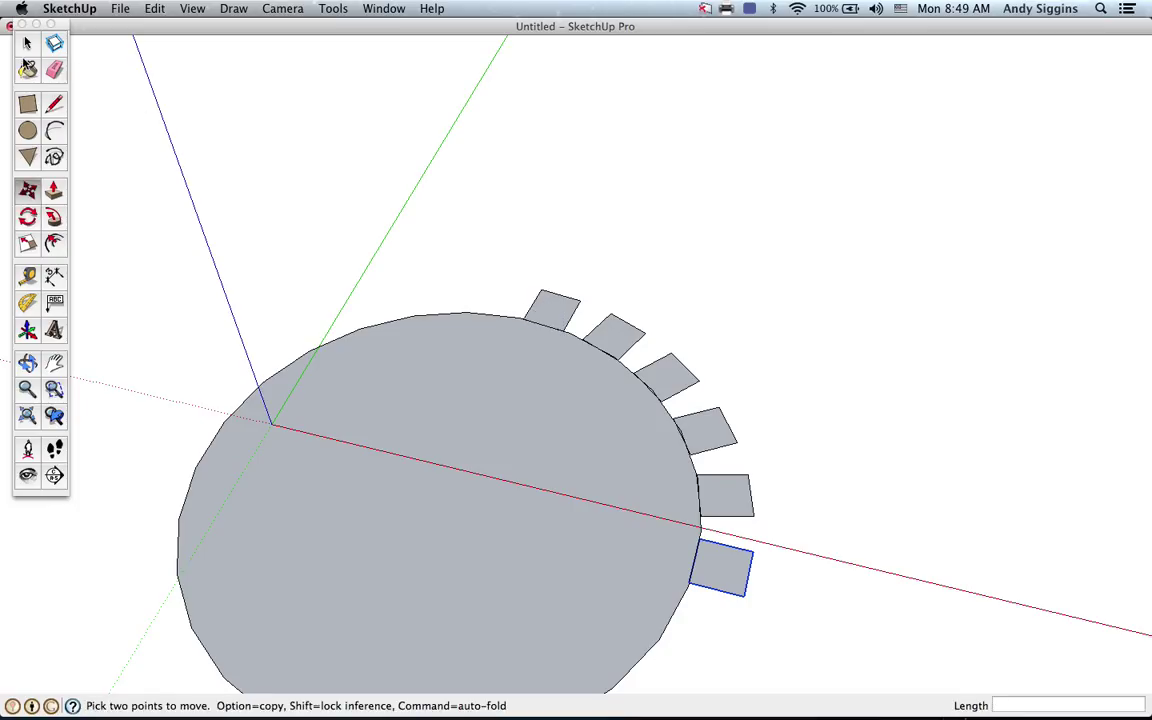
click(717, 570)
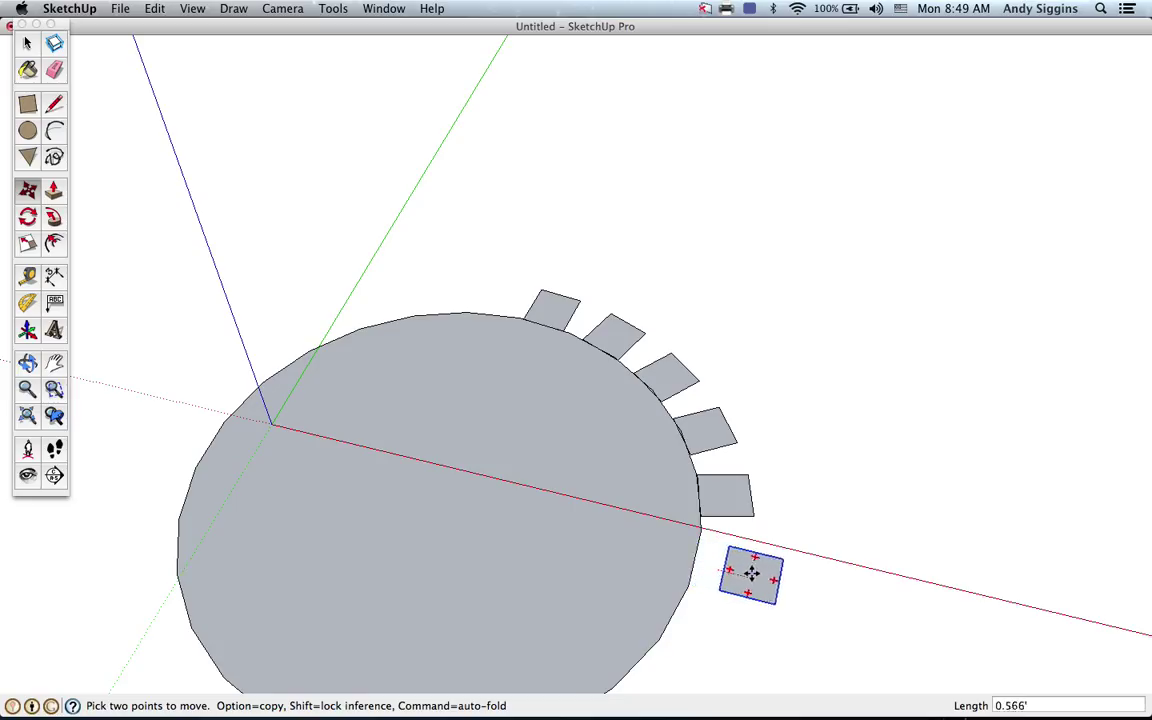
key(alt)
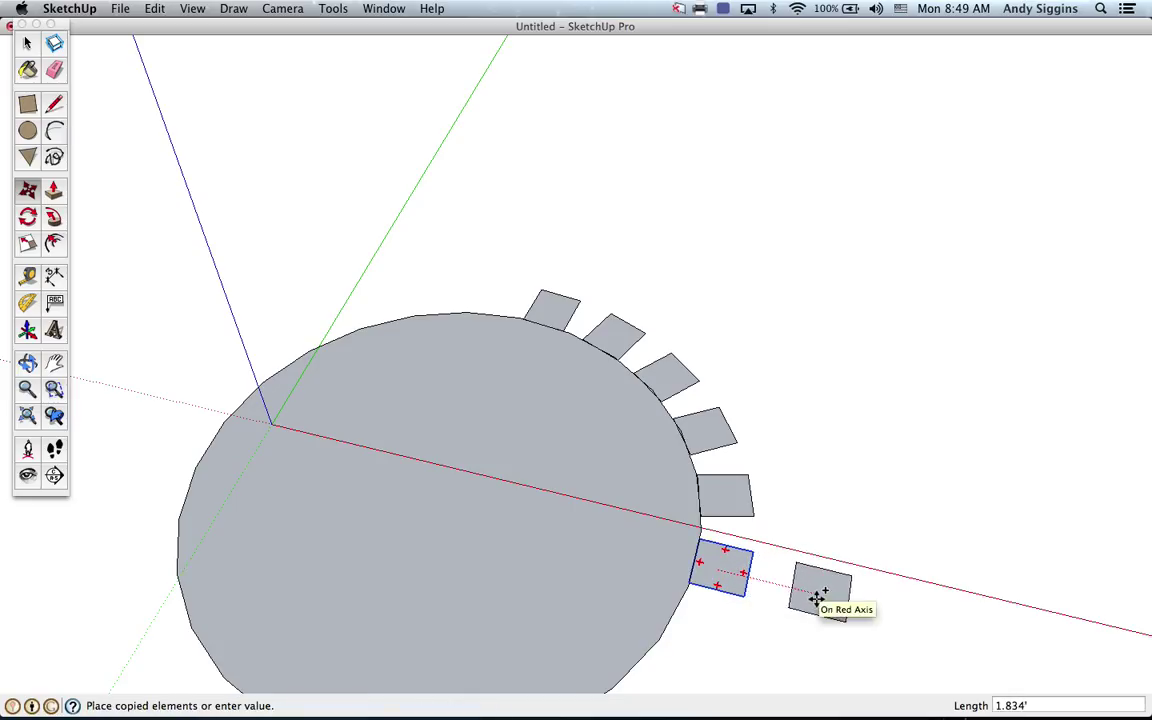
click(817, 598)
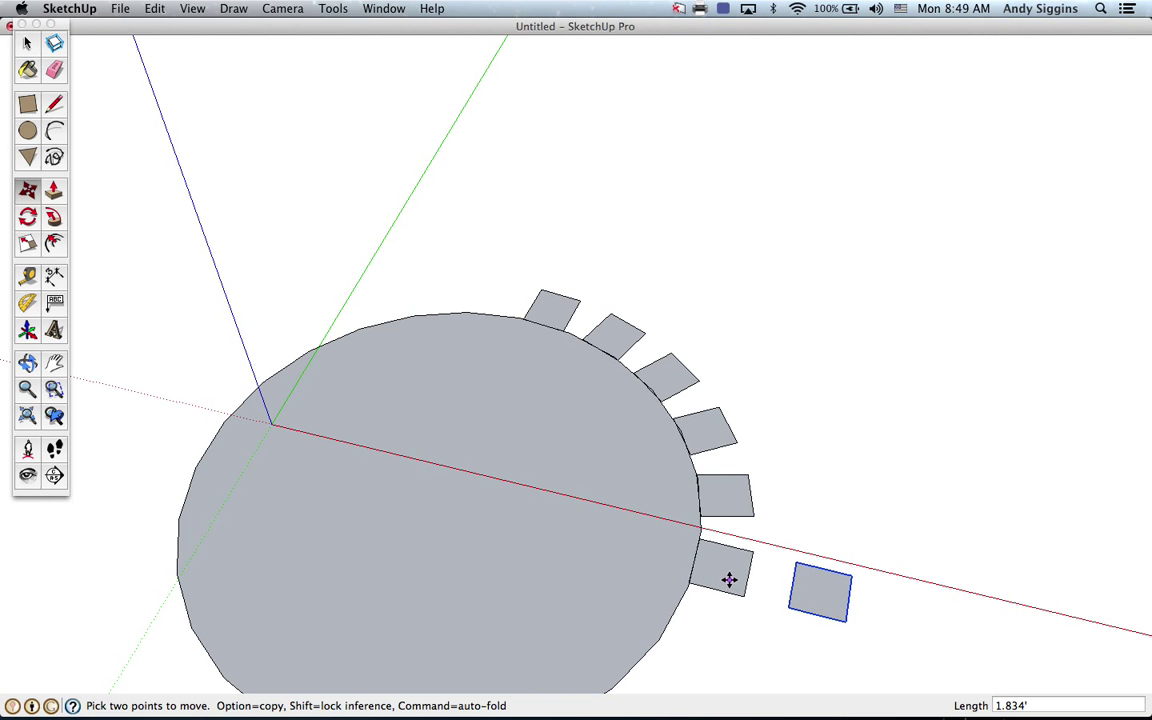
scroll(812, 596, down, 6)
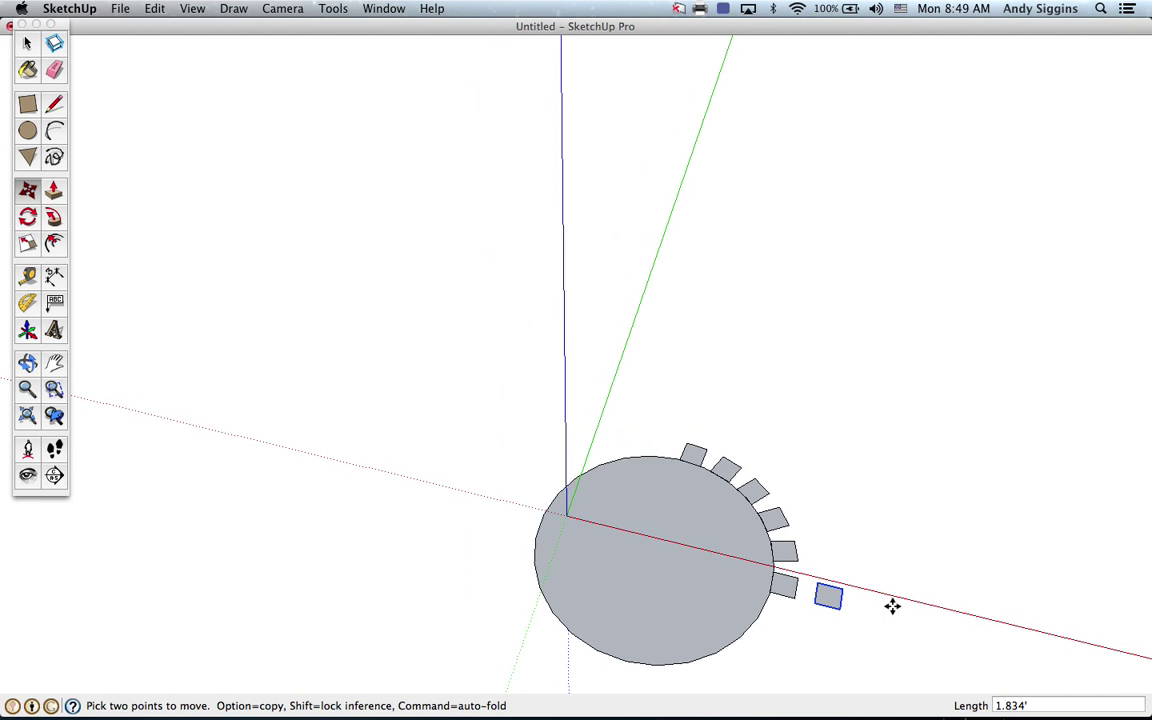
scroll(962, 662, up, 4)
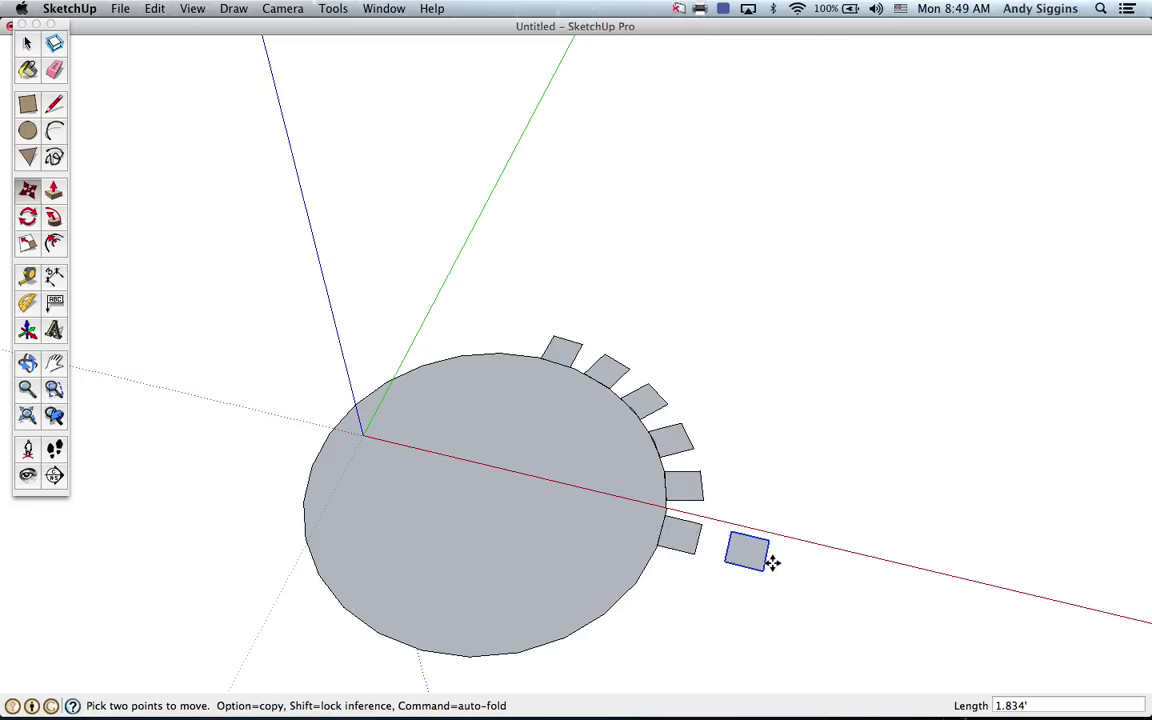
text(x100)
key(Return)
scroll(600, 520, down, 5)
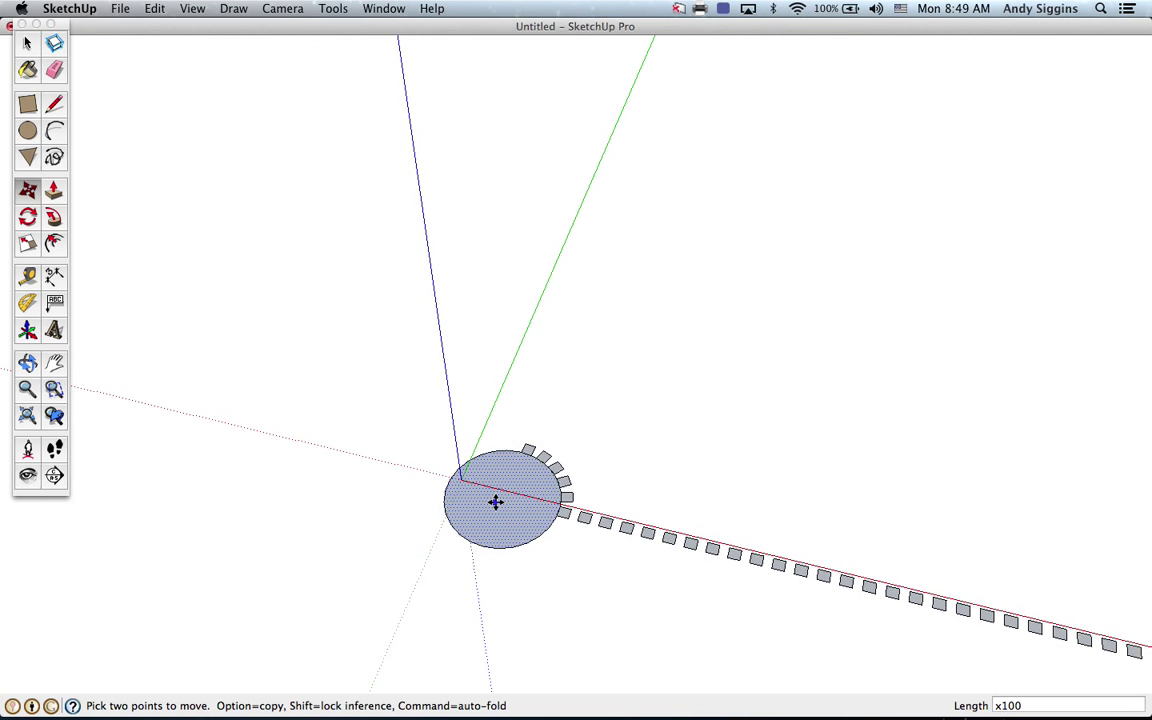
scroll(496, 502, down, 4)
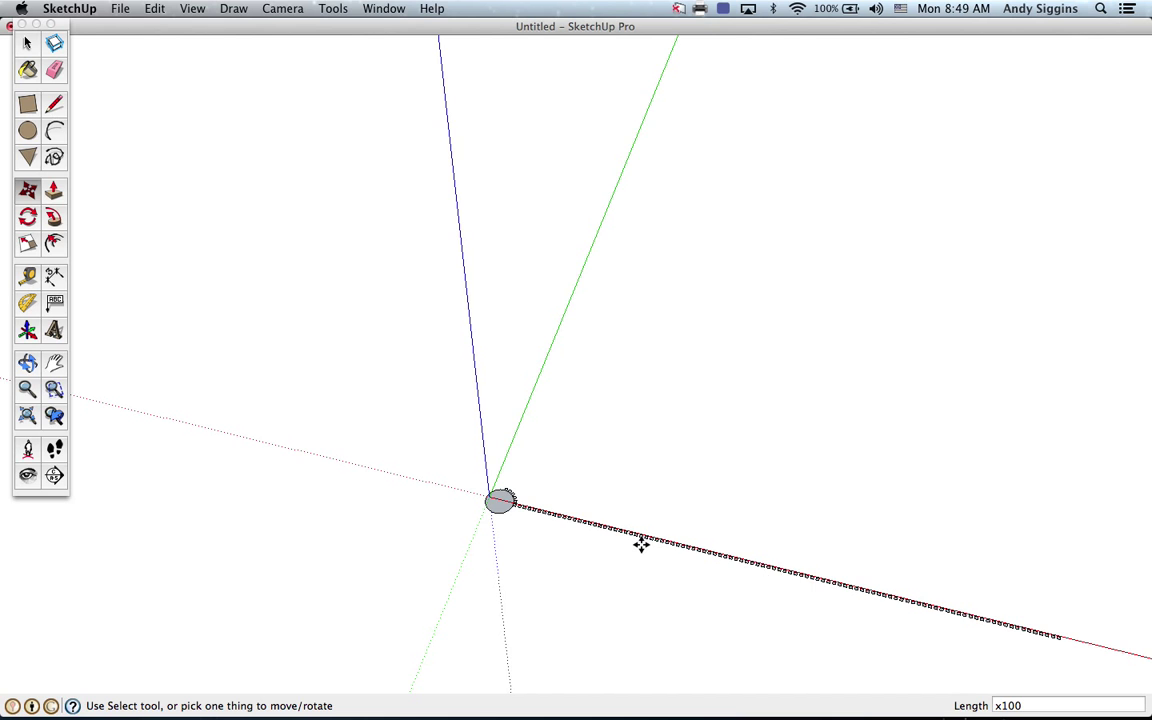
key(super+z)
- Copy the bottom tooth 20 along the red axis and enter /10 to divide it
scroll(514, 496, up, 5)
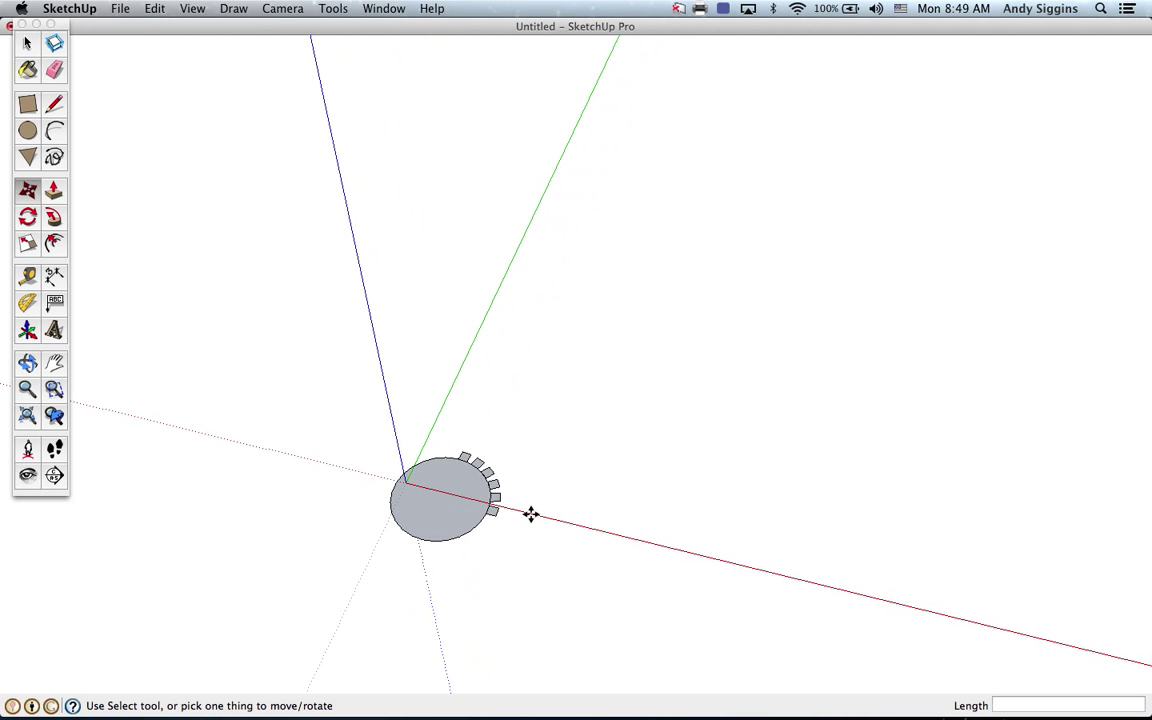
scroll(473, 504, up, 3)
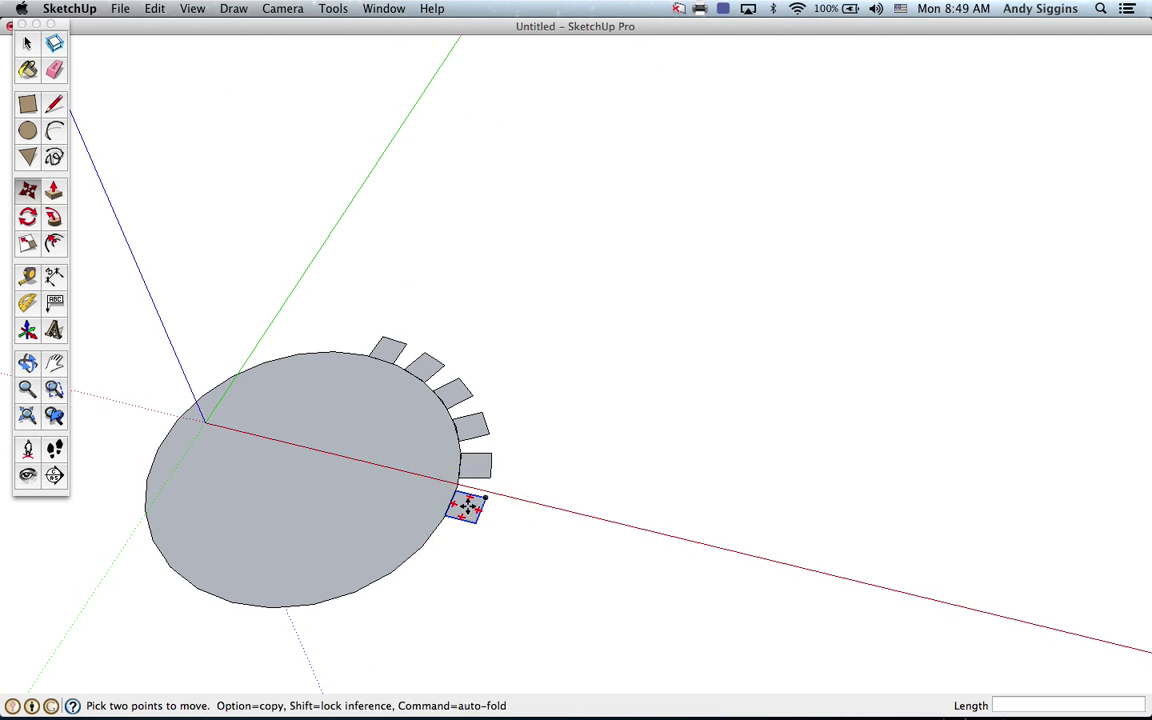
click(466, 507)
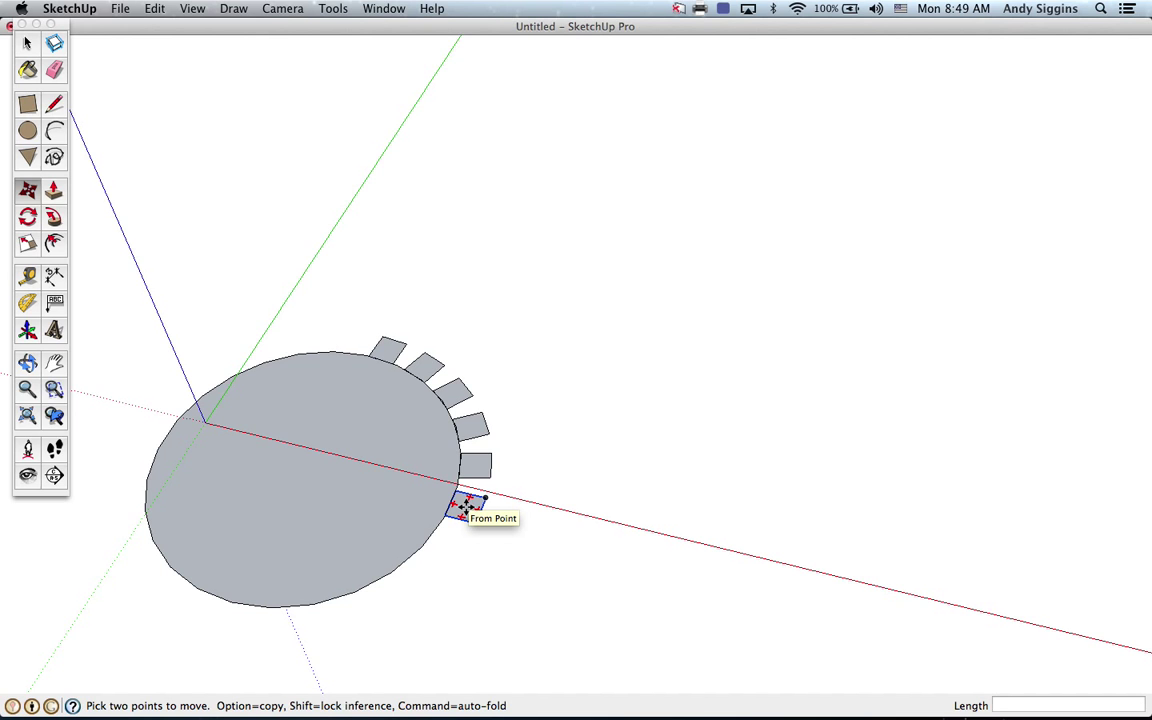
key(alt)
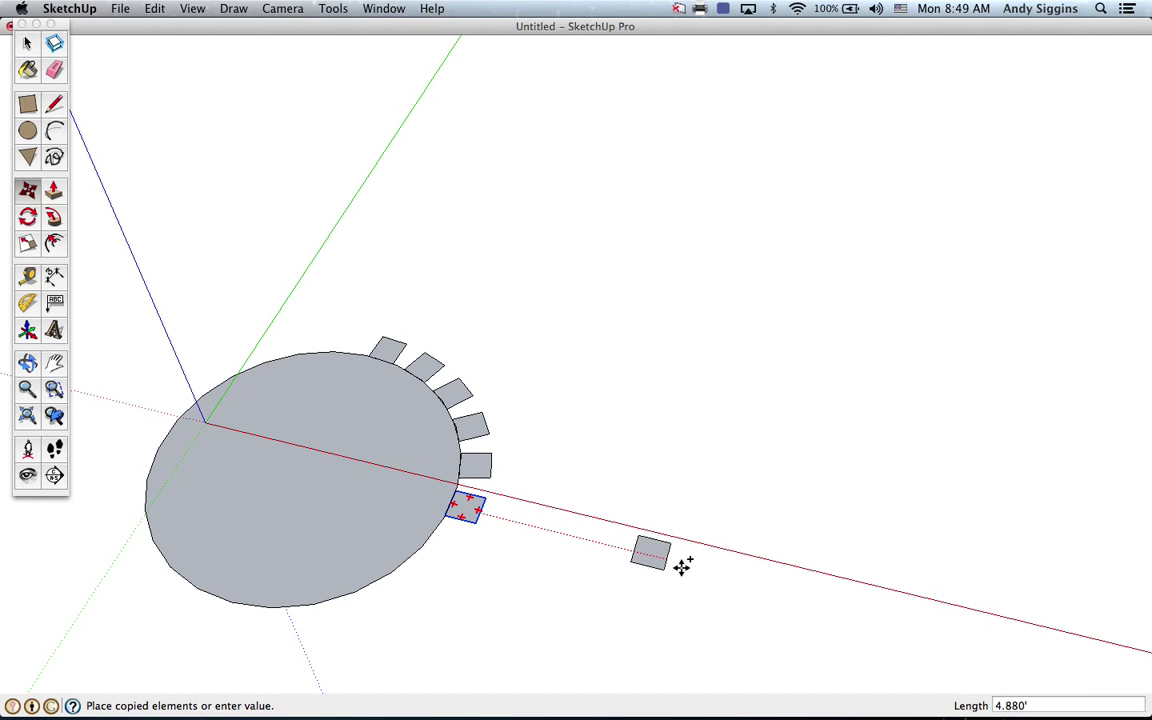
scroll(803, 575, down, 2)
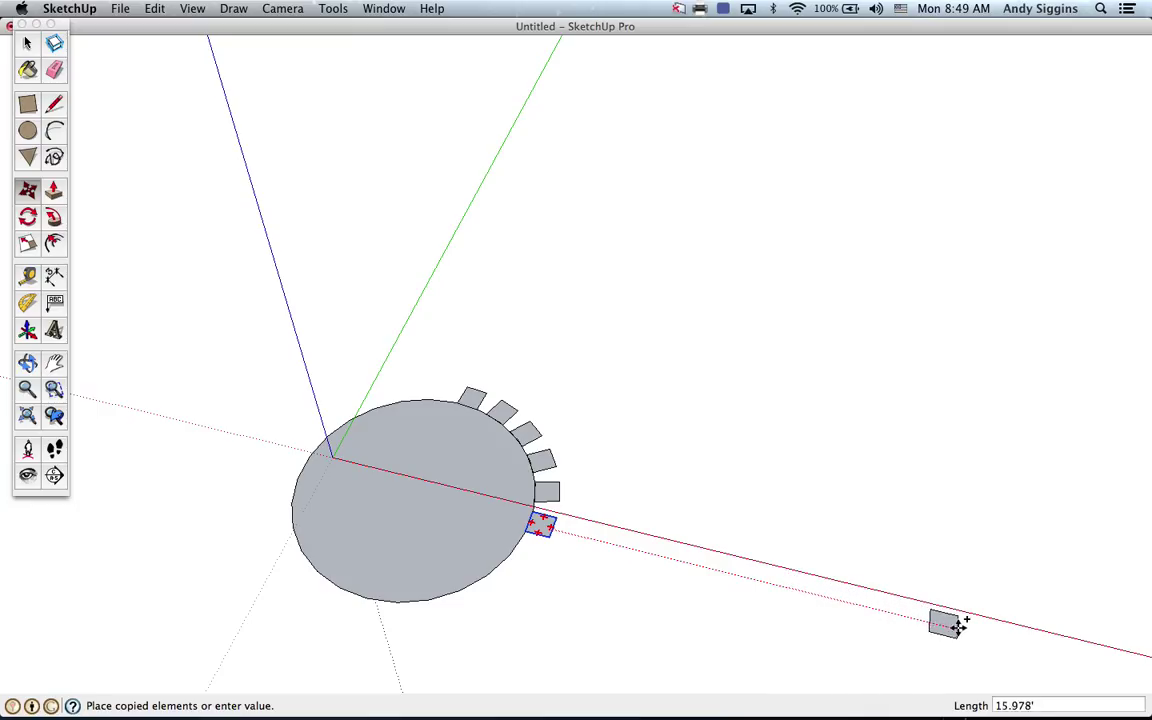
text(2)
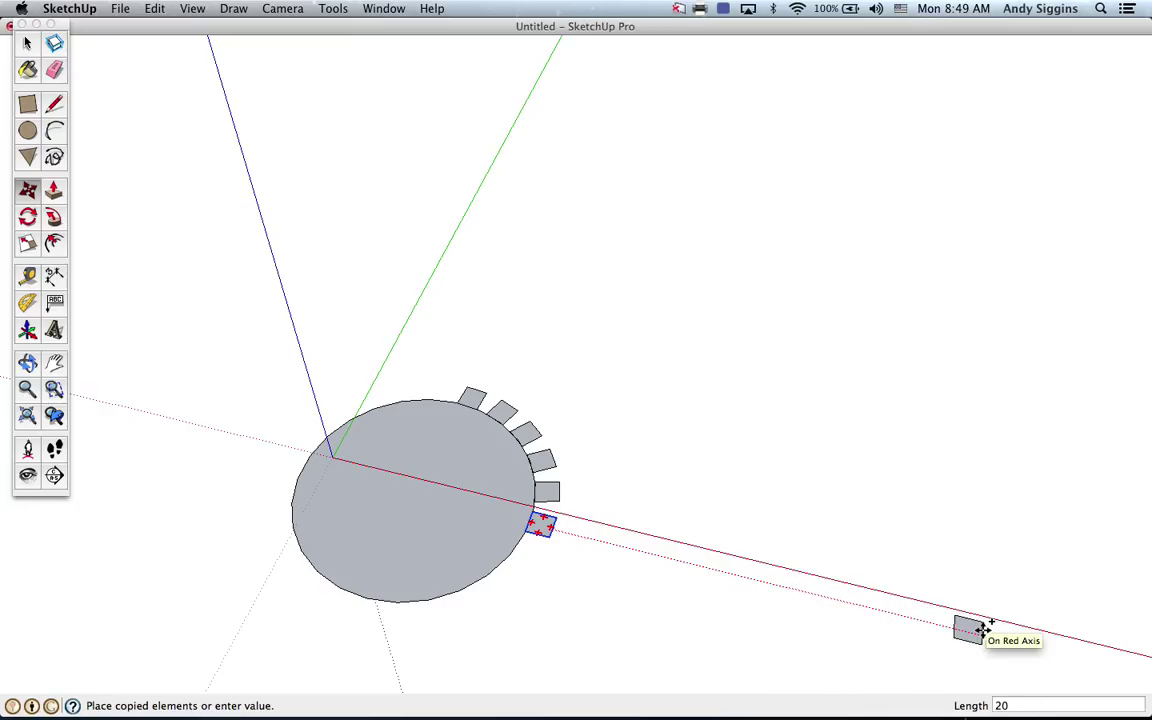
text(0)
key(Return)
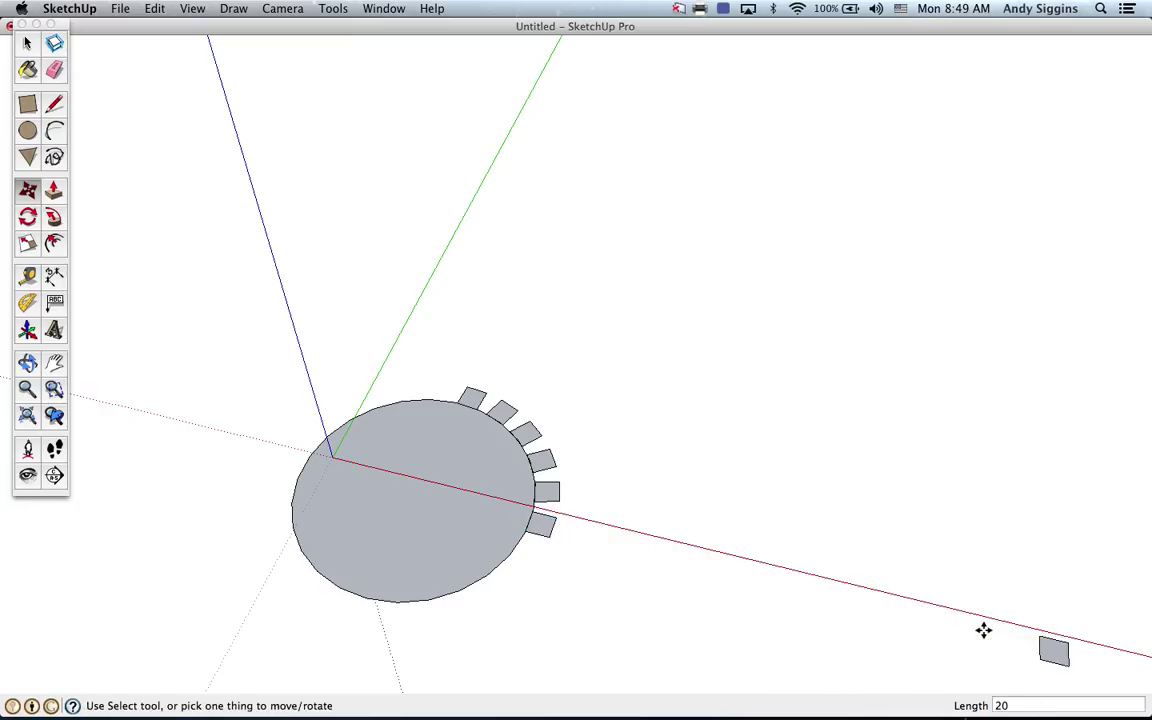
text(/1)
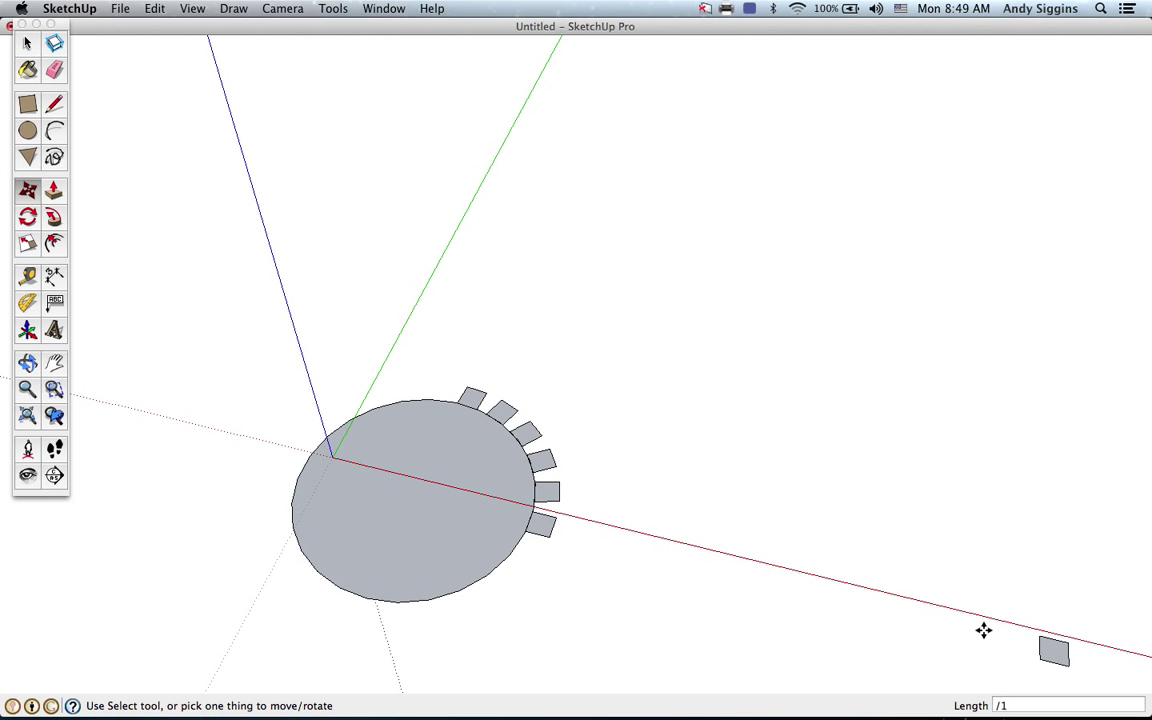
text(0)
key(Return)
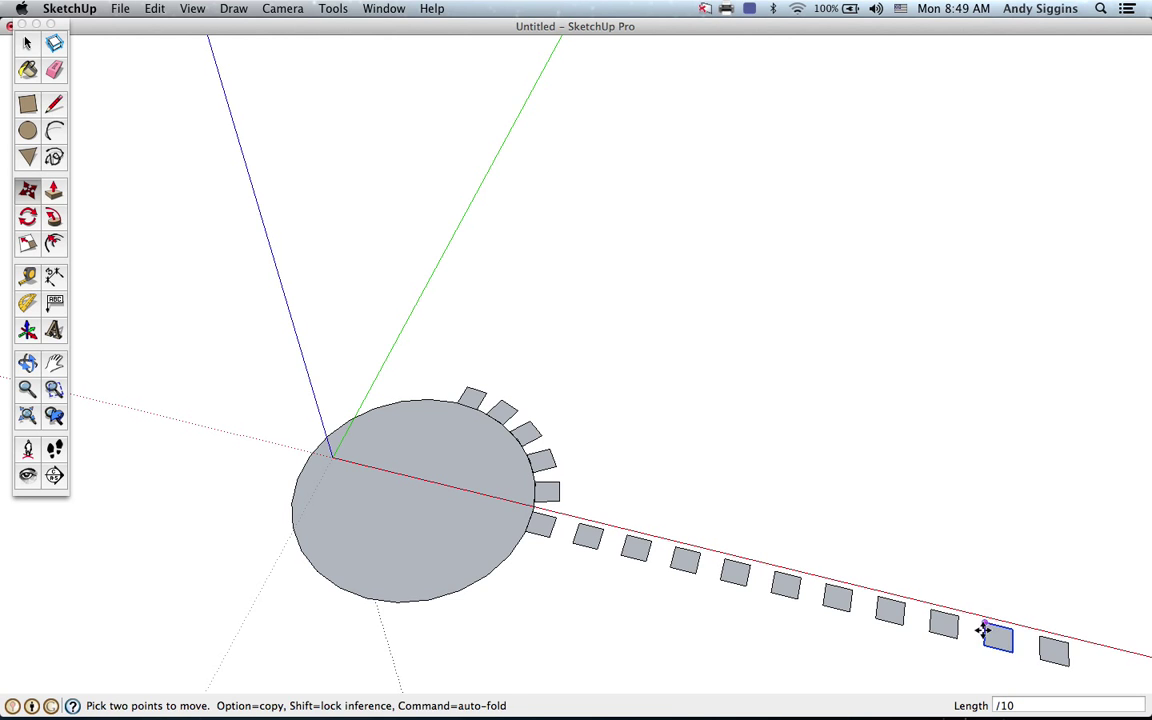